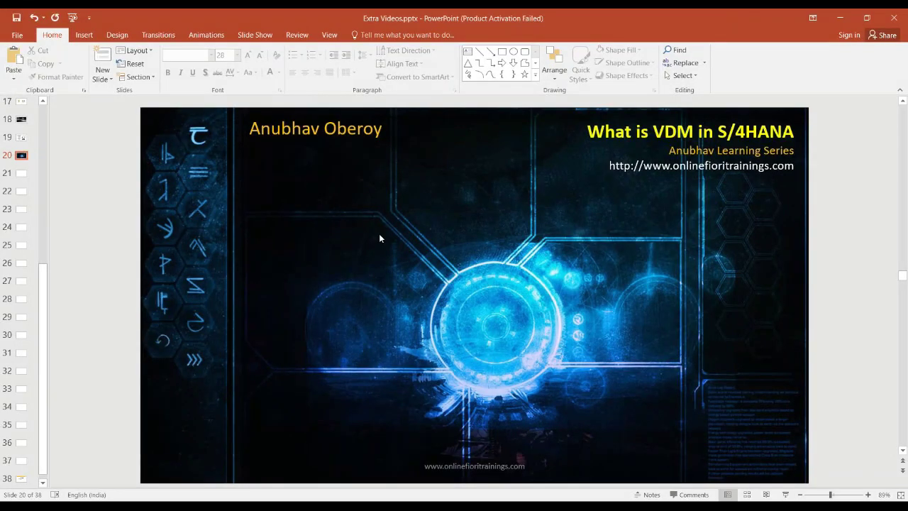
Draw a wide text box across the top of blank slide 21.
click(25, 176)
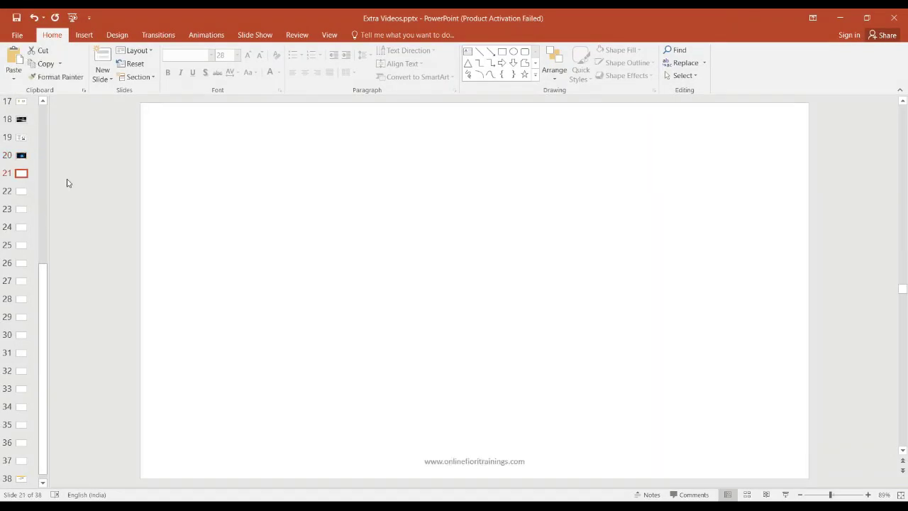
click(467, 52)
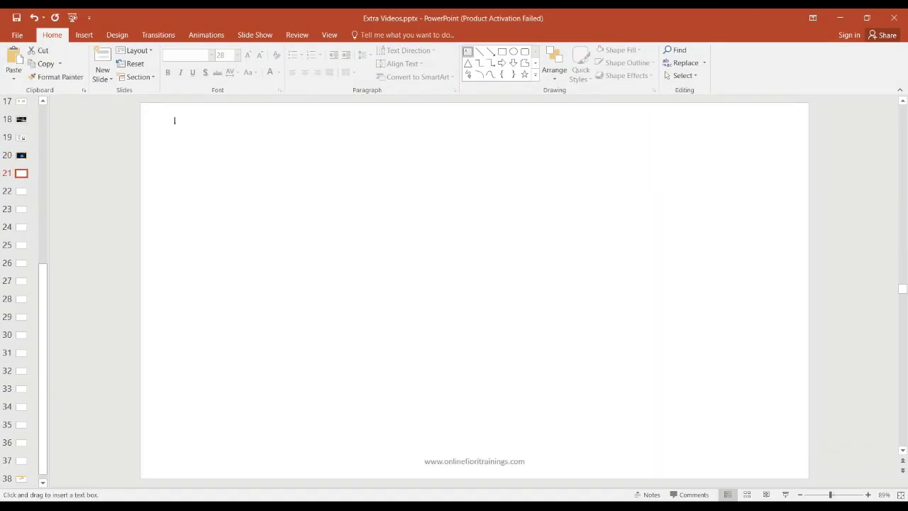
mouse_move(155, 110)
mouse_down()
mouse_move(312, 187)
mouse_move(754, 233)
mouse_up()
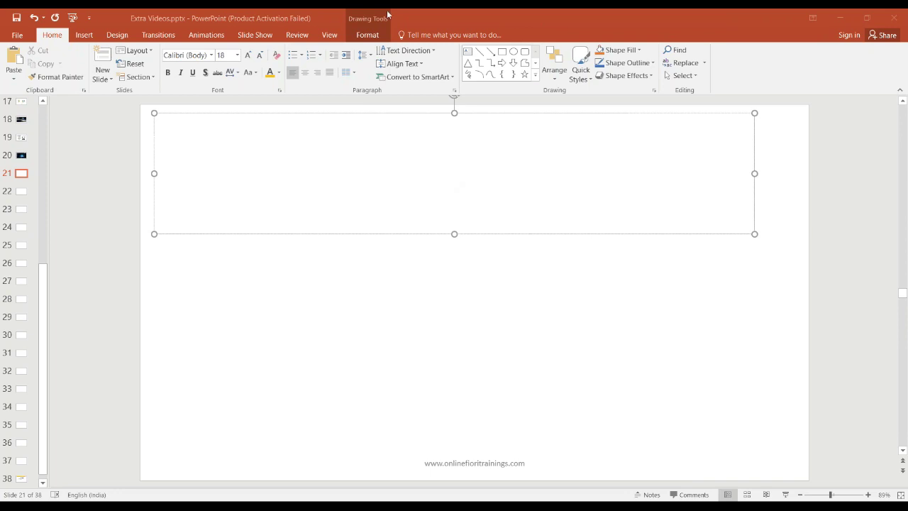
Make it a bulleted list reading 'Standardization' and 'Fix the contract for communication', then start a third bullet.
click(293, 60)
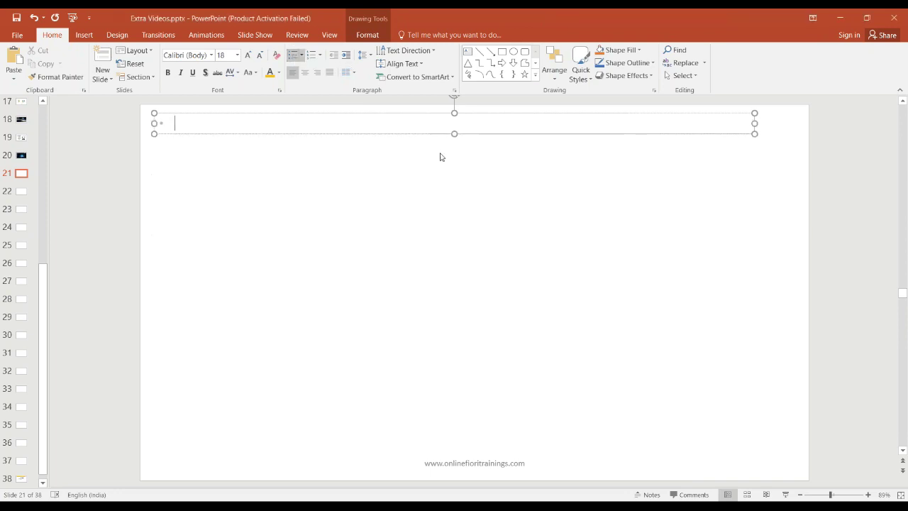
text(Standardization)
key(Return)
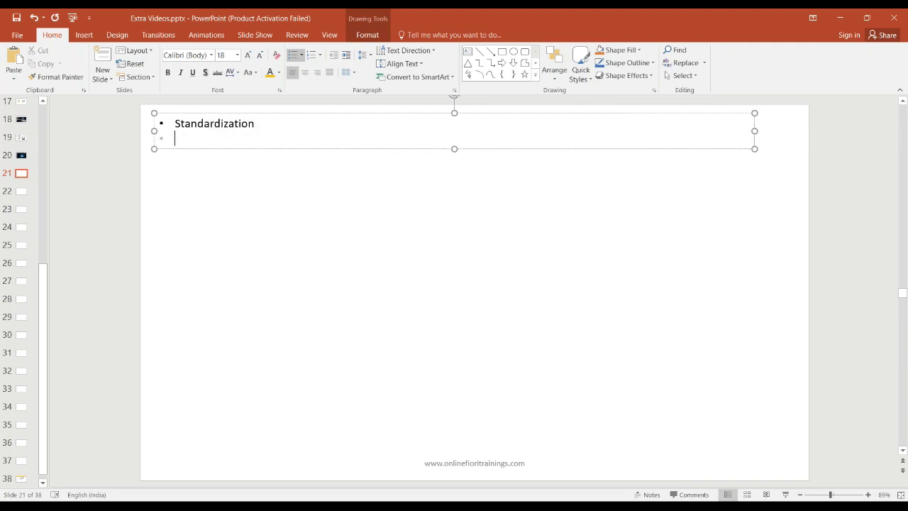
text(Fix the contract for com)
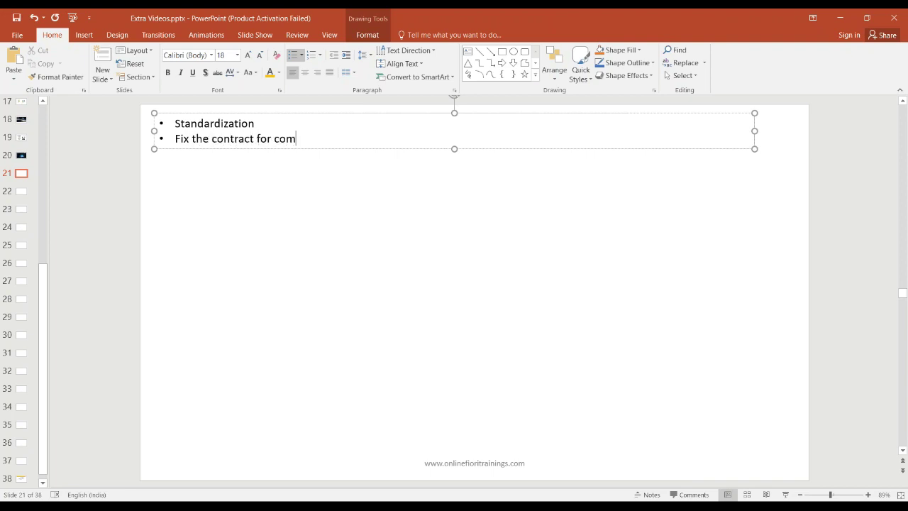
text(munication)
key(Return)
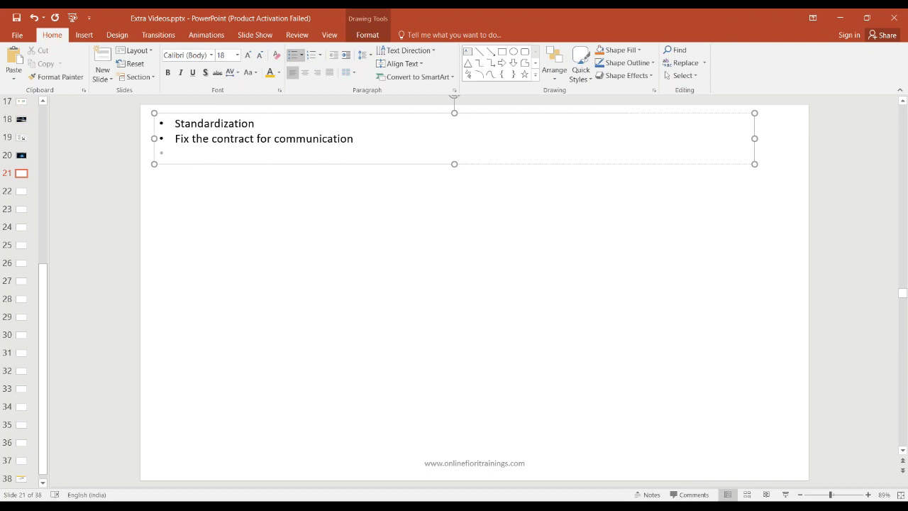
Write the third bullet 'Allows us to streamline our development' and start a fourth bullet.
text(Allows us to strea)
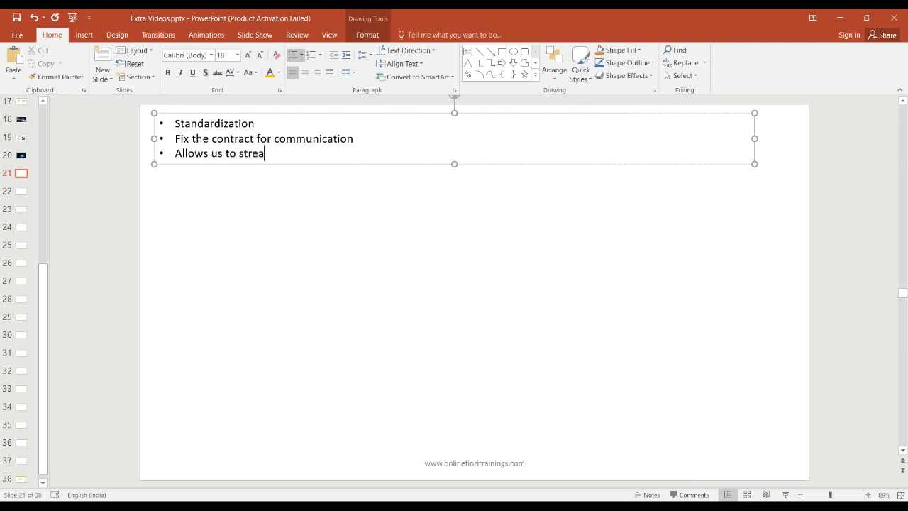
text(mline our development)
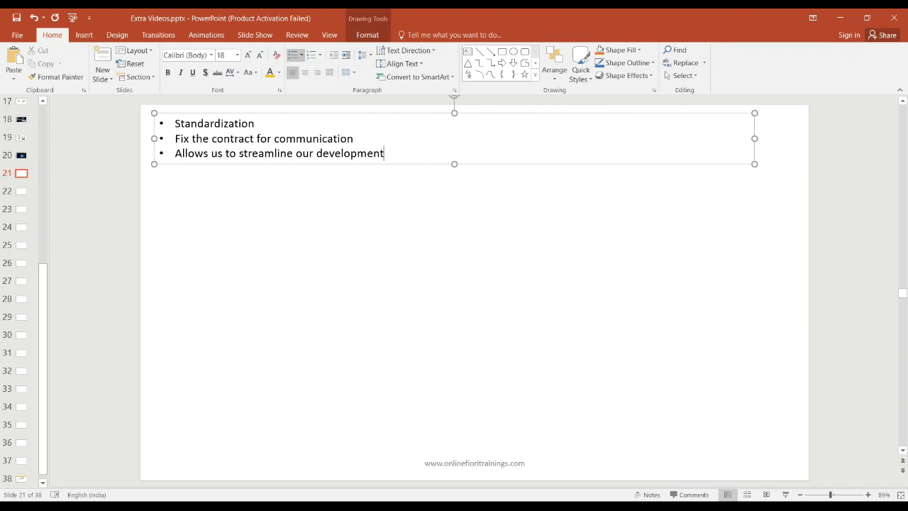
key(Return)
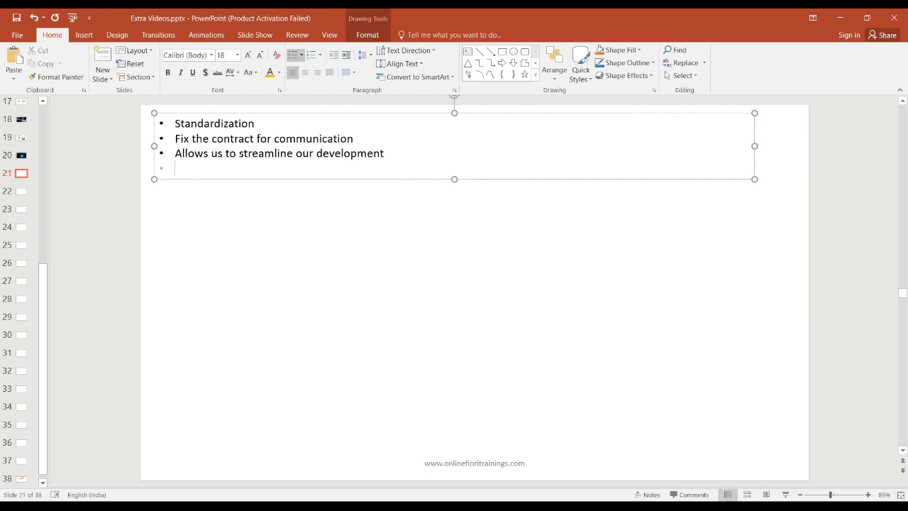
Write the fourth bullet 'Keeps your CDS development in line with standard' with CDS in capitals.
text(Keeps)
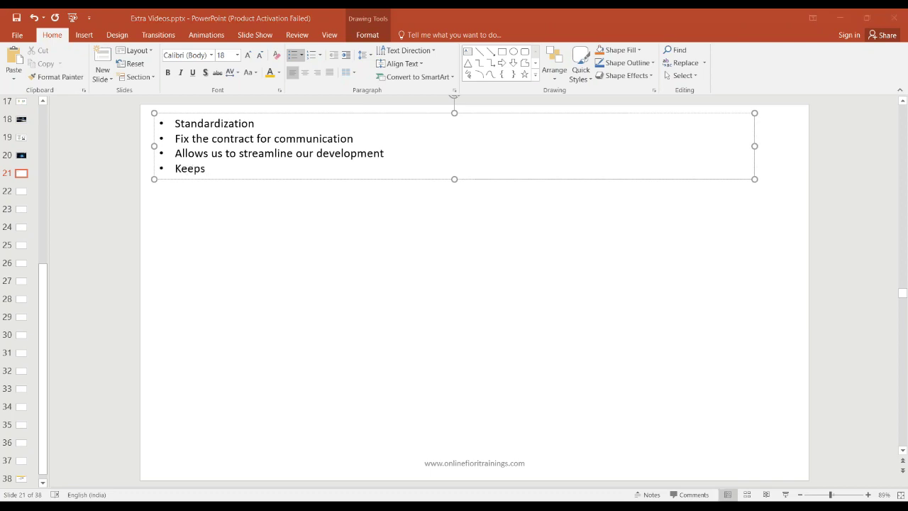
click(252, 178)
text(yoru)
key(BackSpace)
key(BackSpace)
text(ur cds development in)
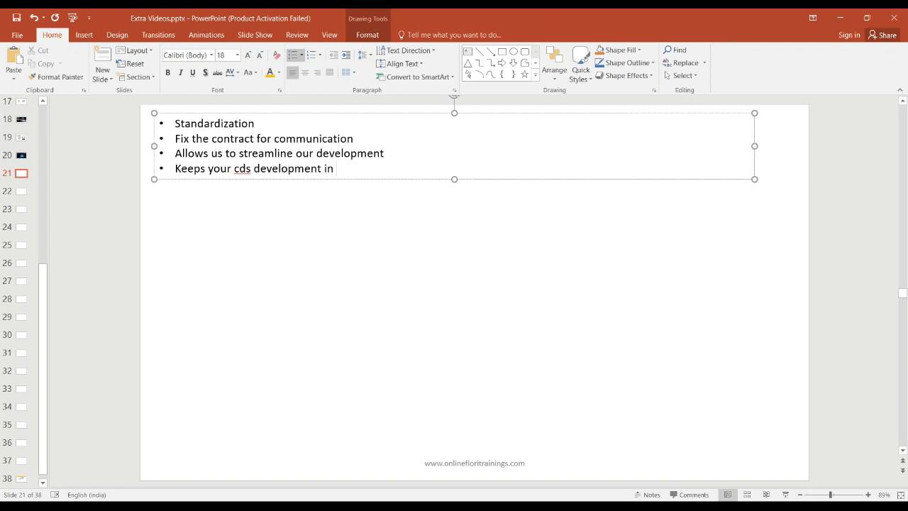
text( line with standard)
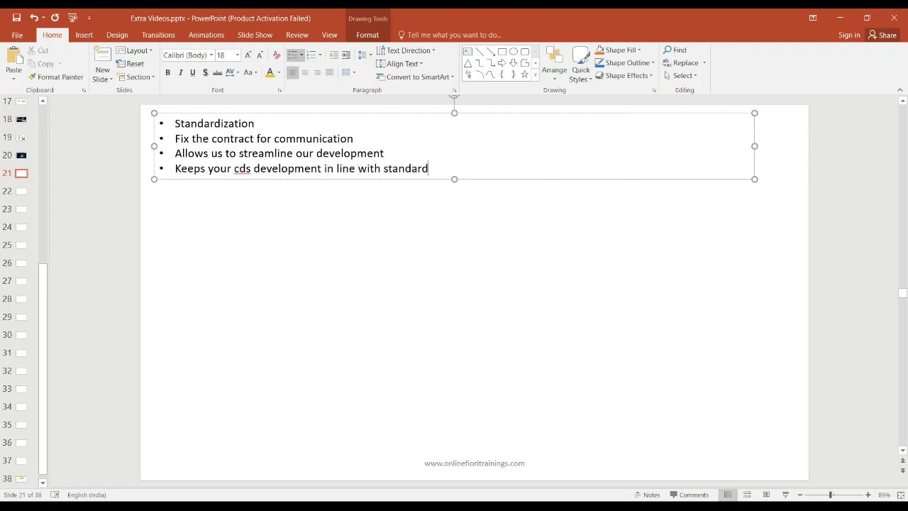
double_click(242, 169)
text(CDS)
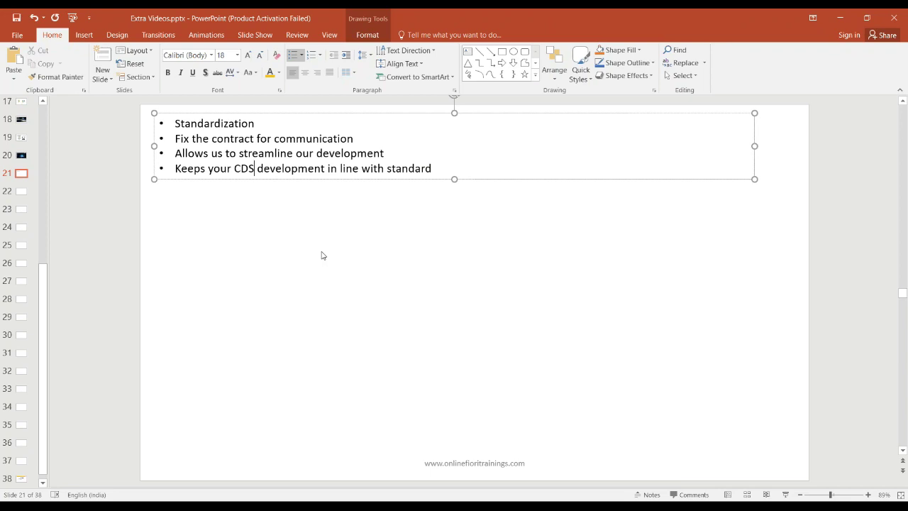
Put the caret back at the end of the fourth bullet in the text box.
click(376, 277)
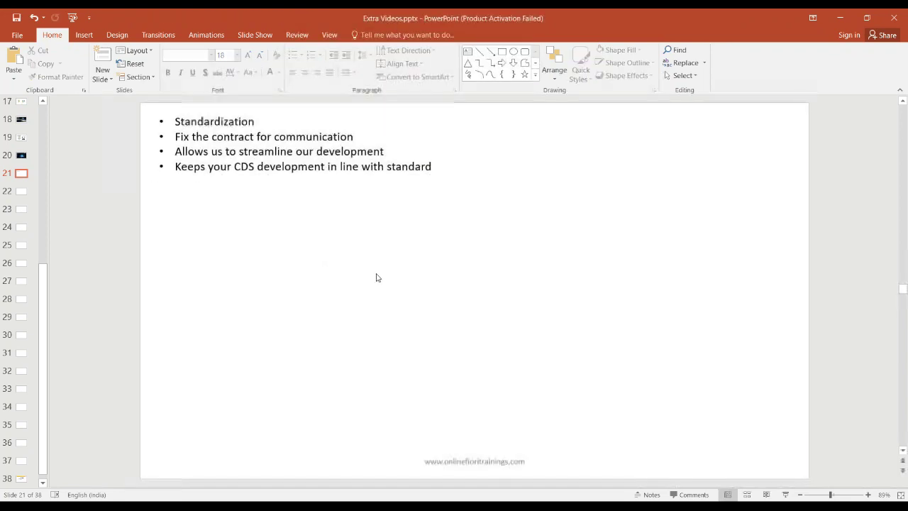
click(502, 51)
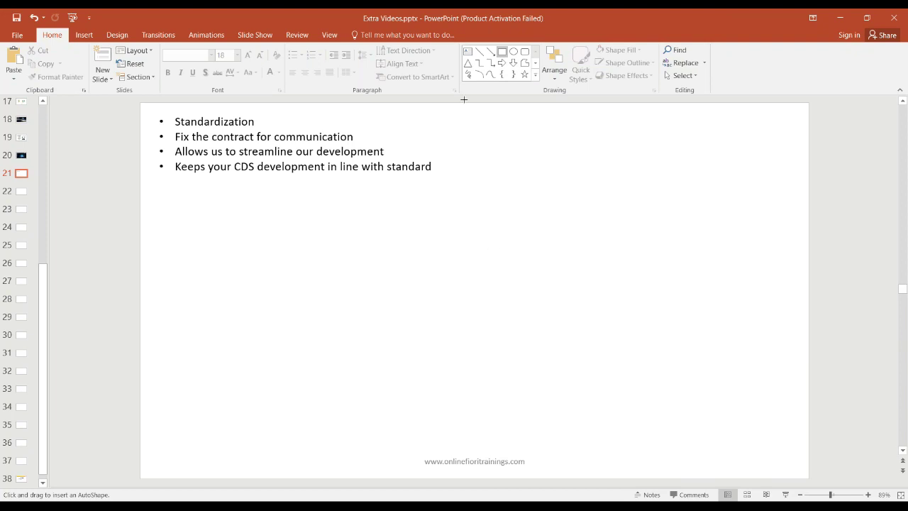
click(468, 52)
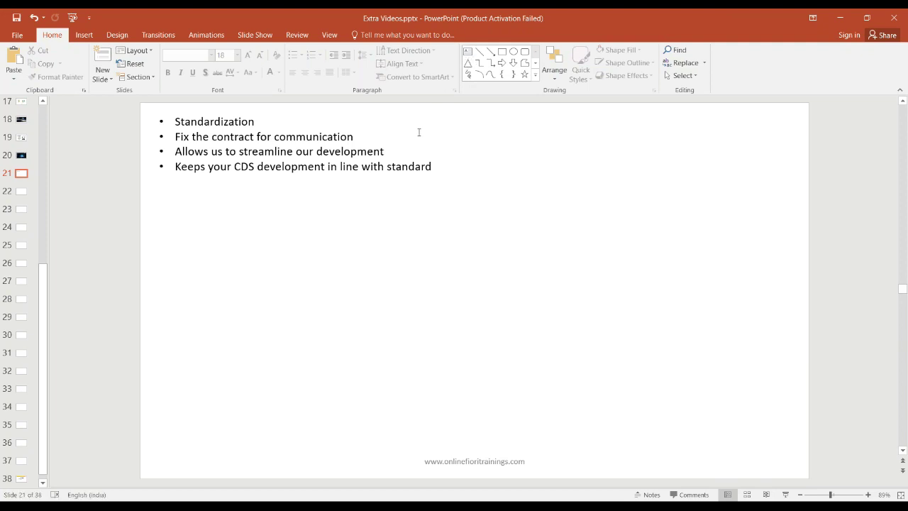
click(380, 162)
click(432, 169)
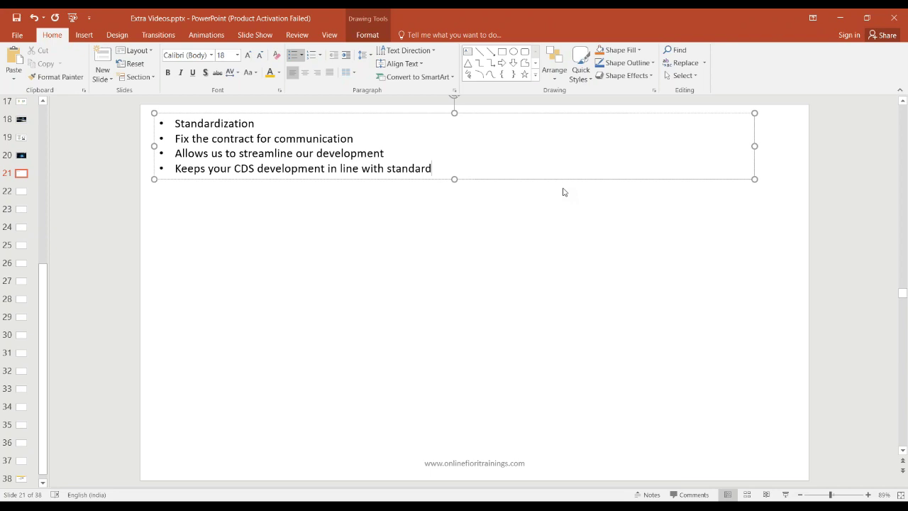
key(Return)
text(@VDM.vb)
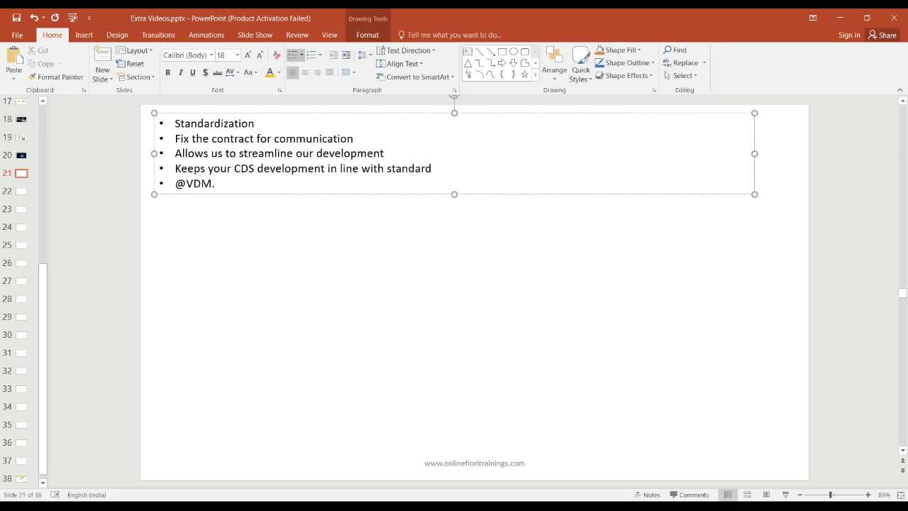
key(BackSpace)
text(irety)
key(BackSpace)
key(BackSpace)
key(BackSpace)
key(BackSpace)
text(ewType: #BASIC)
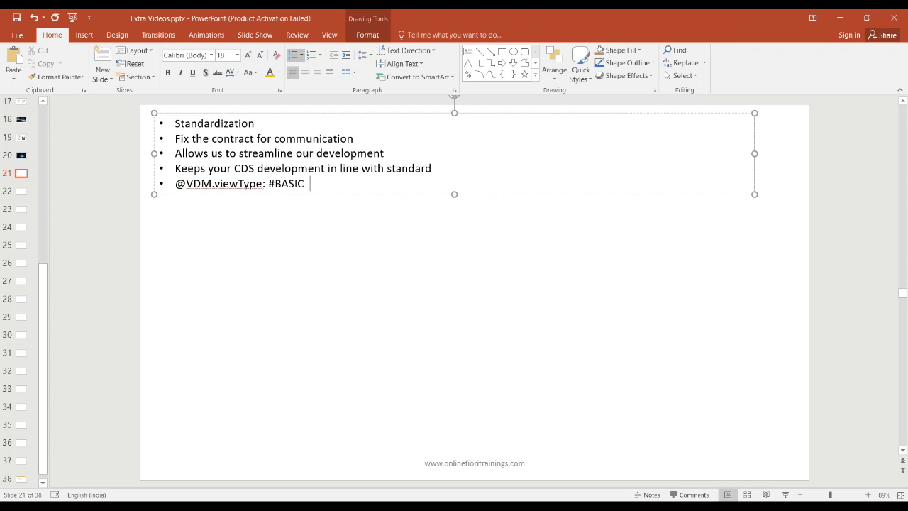
text(  #CO)
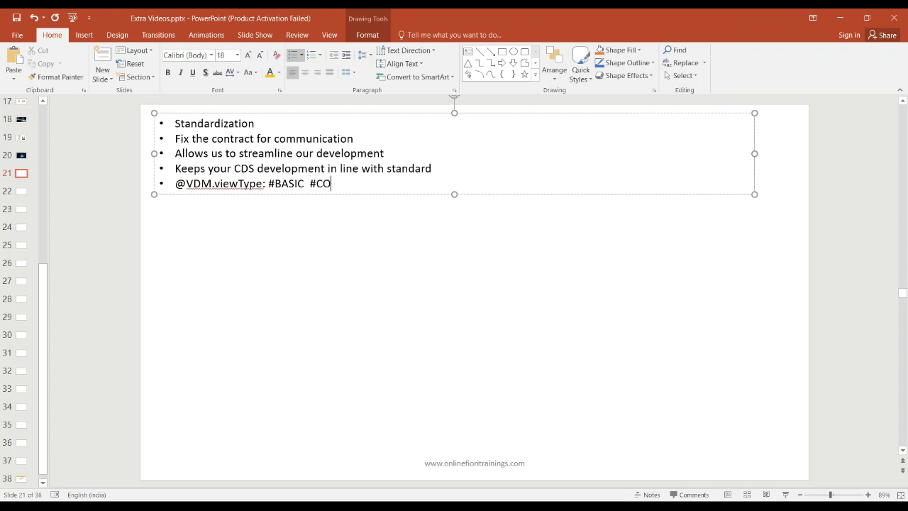
text(MPOSITE  #CONSUMPTION)
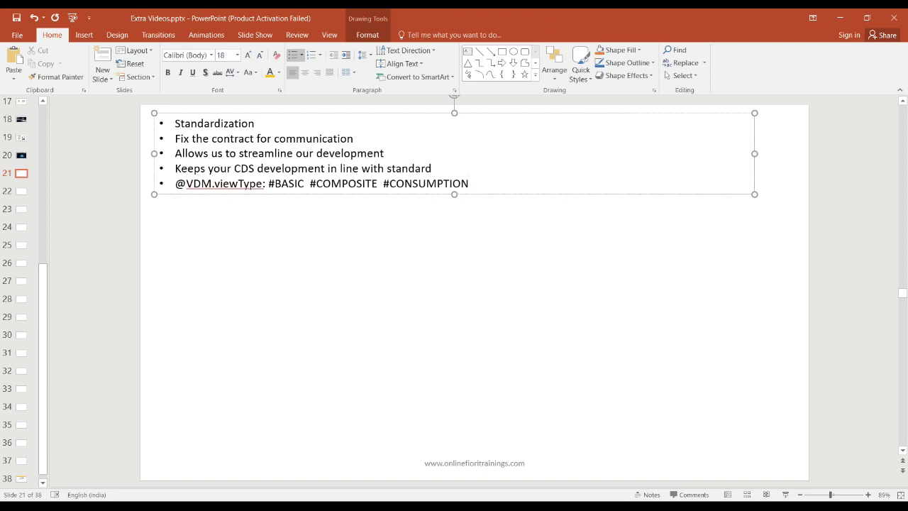
Draw a rectangle near the slide bottom and duplicate it into a row of four.
click(502, 51)
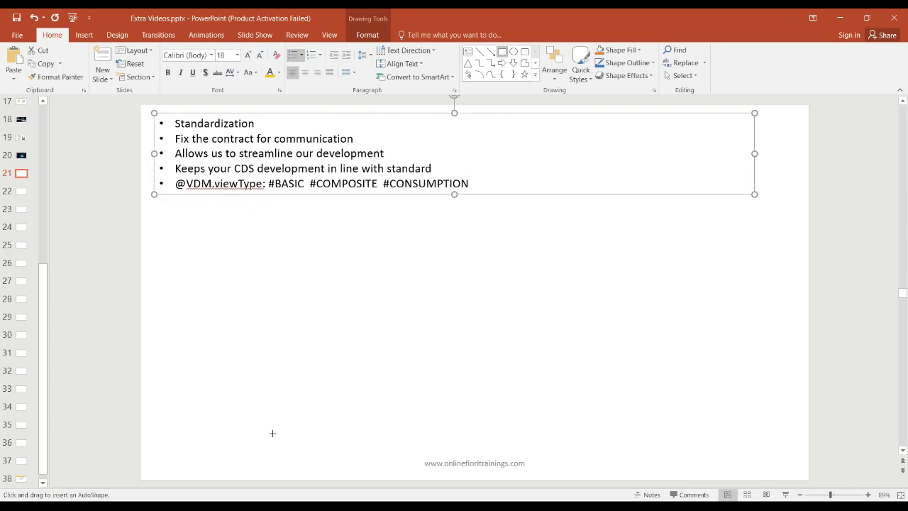
mouse_move(241, 396)
mouse_down()
mouse_move(418, 435)
mouse_move(405, 428)
mouse_up()
mouse_move(348, 418)
mouse_down()
mouse_move(324, 430)
mouse_move(474, 426)
mouse_up()
key(ctrl+d)
key(ctrl+v)
drag(300, 436, 636, 429)
key(ctrl+v)
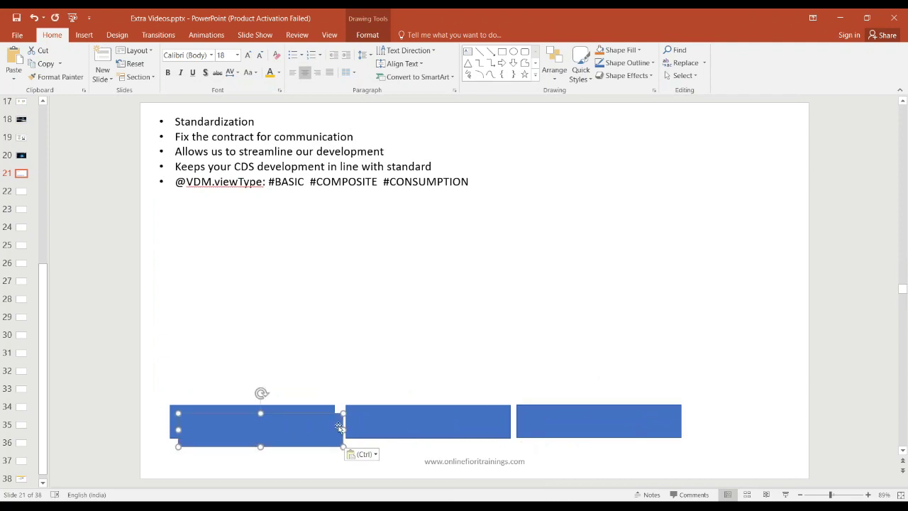
mouse_move(339, 427)
mouse_down()
mouse_move(903, 420)
mouse_move(839, 409)
mouse_move(798, 418)
mouse_up()
click(686, 458)
Label the first rectangle 'I_BusinessObject'.
click(301, 420)
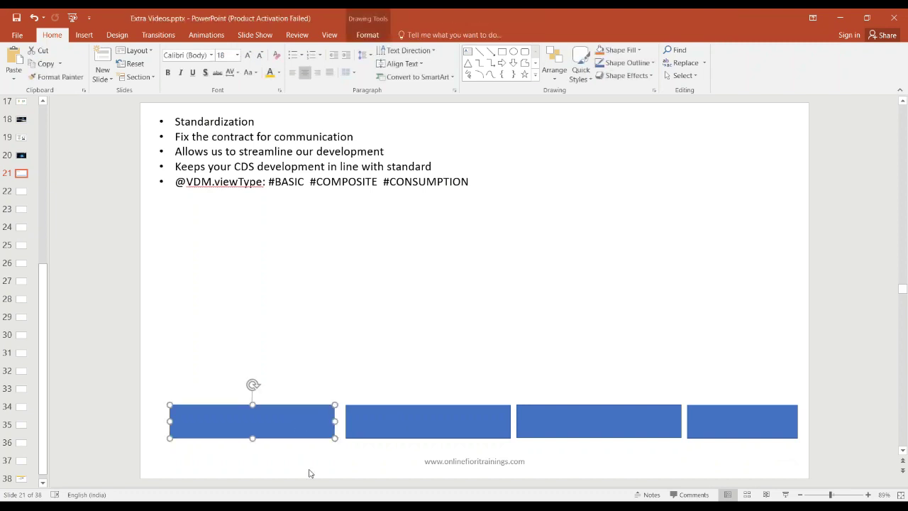
click(251, 422)
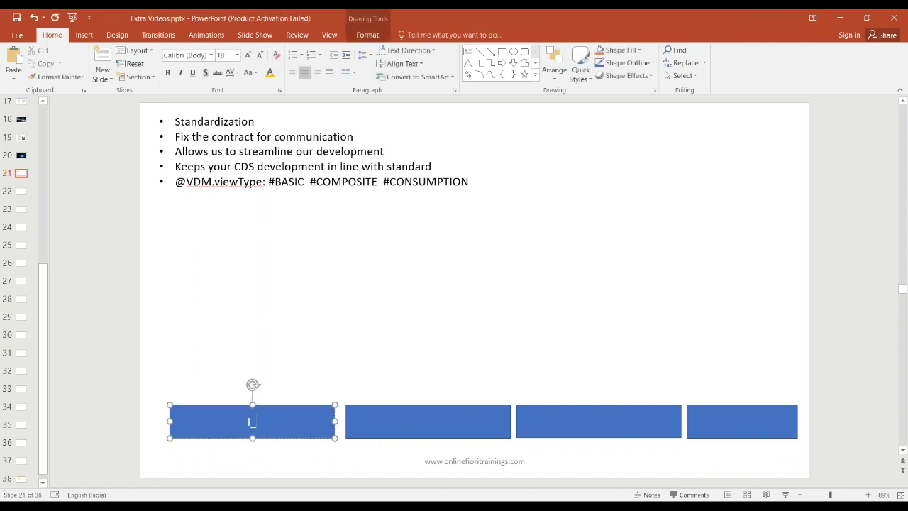
text(I_Busio)
key(BackSpace)
text(nessObject)
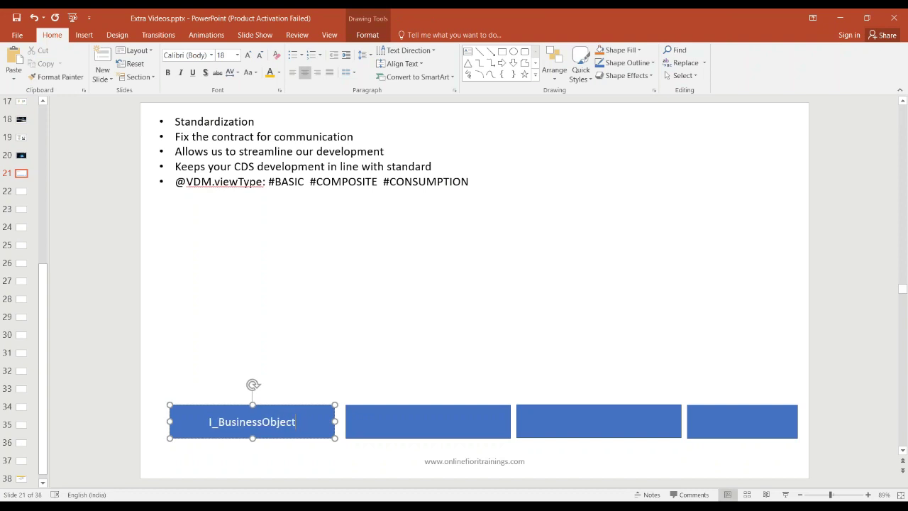
Copy the 'I_BusinessObject' label into the other three rectangles.
double_click(275, 424)
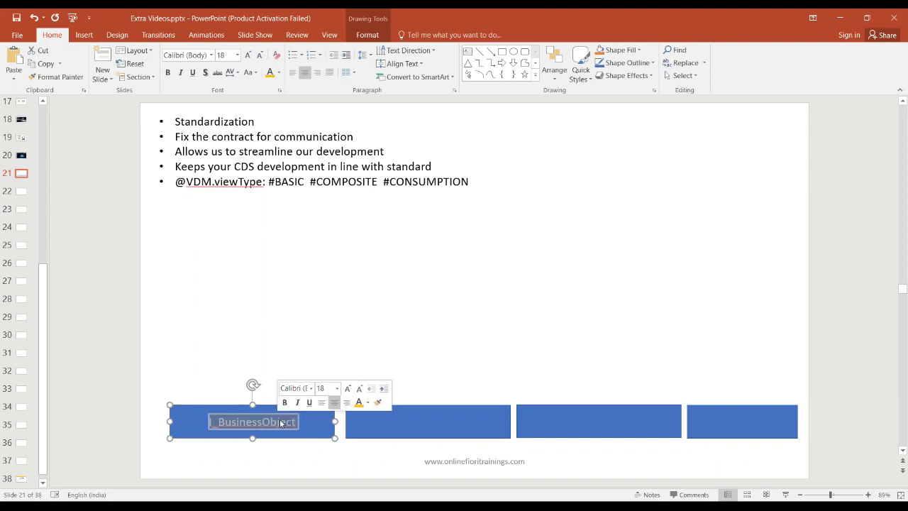
key(ctrl+c)
click(405, 422)
key(ctrl+v)
click(566, 421)
key(ctrl+v)
click(712, 423)
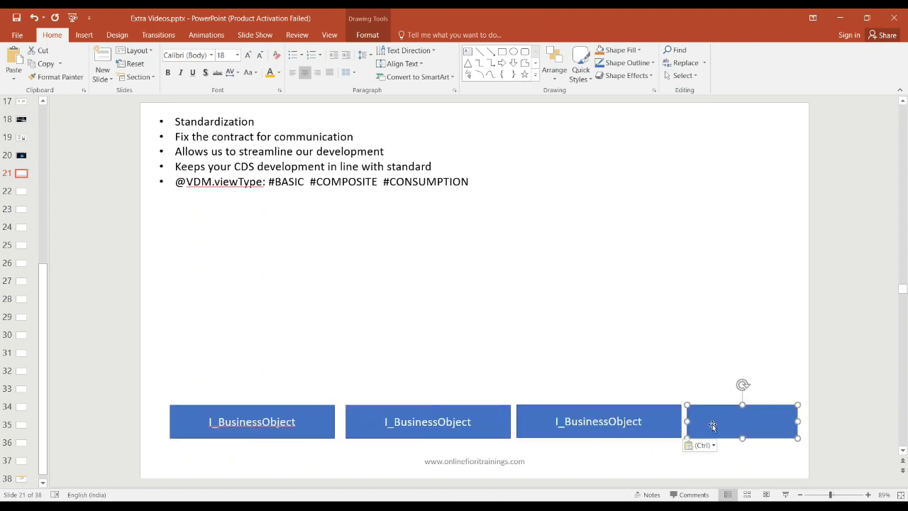
key(ctrl+v)
click(672, 457)
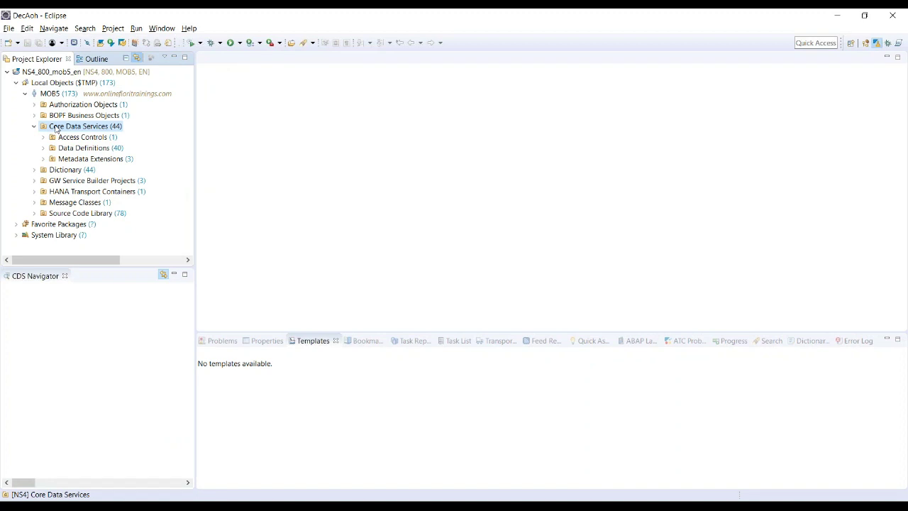
Search for I_Material and open the I_MATERIAL entity's data definition.
key(ctrl+shift+a)
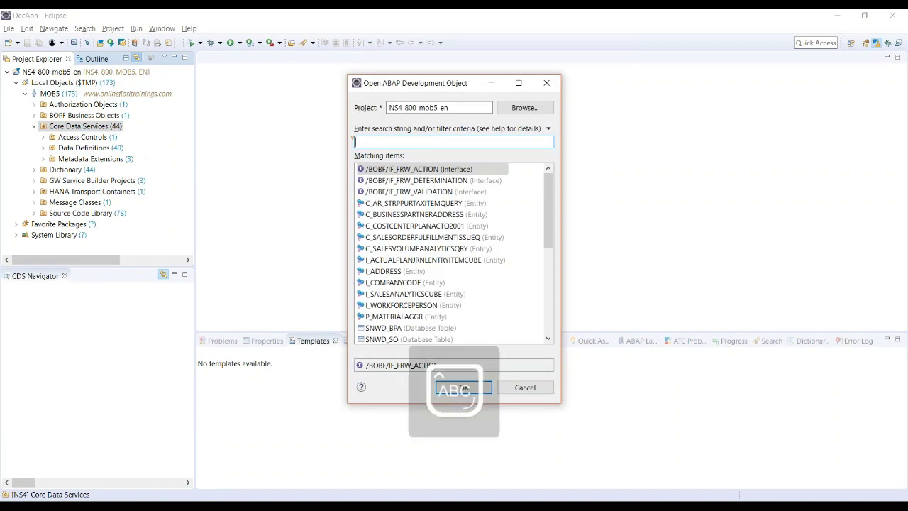
text(I_Material)
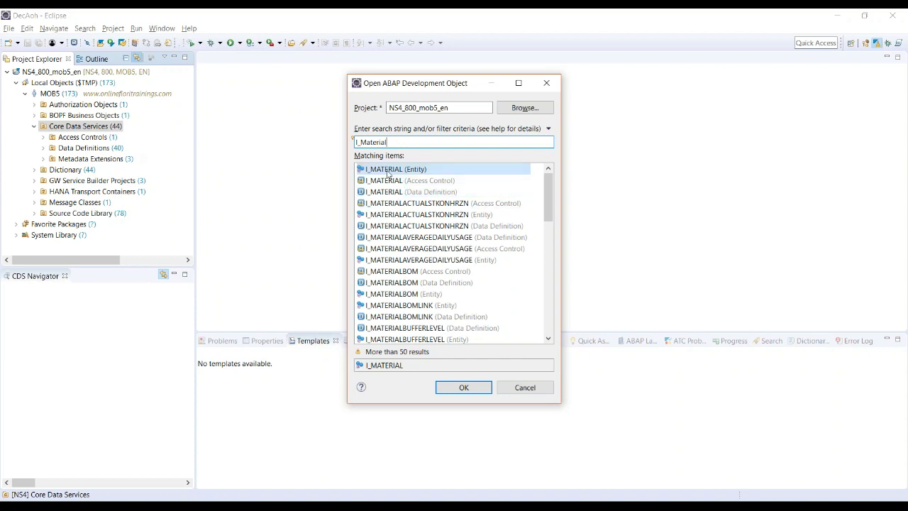
click(389, 173)
double_click(388, 173)
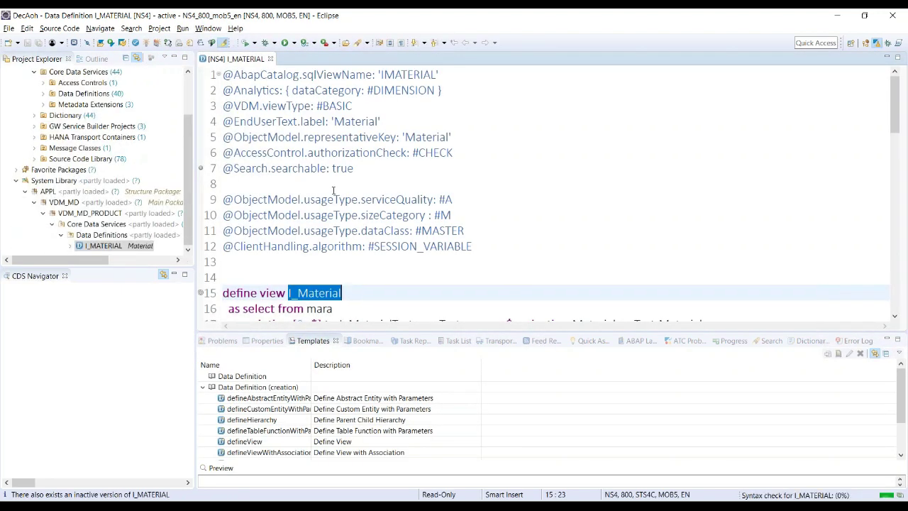
Highlight the #BASIC view type, #DIMENSION category and association lines 17 to 22 in I_MATERIAL.
key(Up)
key(Up)
key(Up)
key(Up)
key(Up)
key(Up)
key(Up)
key(Up)
key(Up)
key(Up)
key(Up)
key(Up)
key(shift+Left)
key(shift+Left)
key(shift+Left)
key(shift+Left)
key(shift+Left)
key(shift+Left)
key(shift+Left)
key(shift+Left)
key(shift+Left)
key(shift+Left)
key(shift+Left)
key(shift+Left)
key(shift+Left)
key(shift+Left)
key(shift+Left)
key(shift+Left)
key(shift+Left)
key(shift+Left)
key(shift+Left)
key(shift+Left)
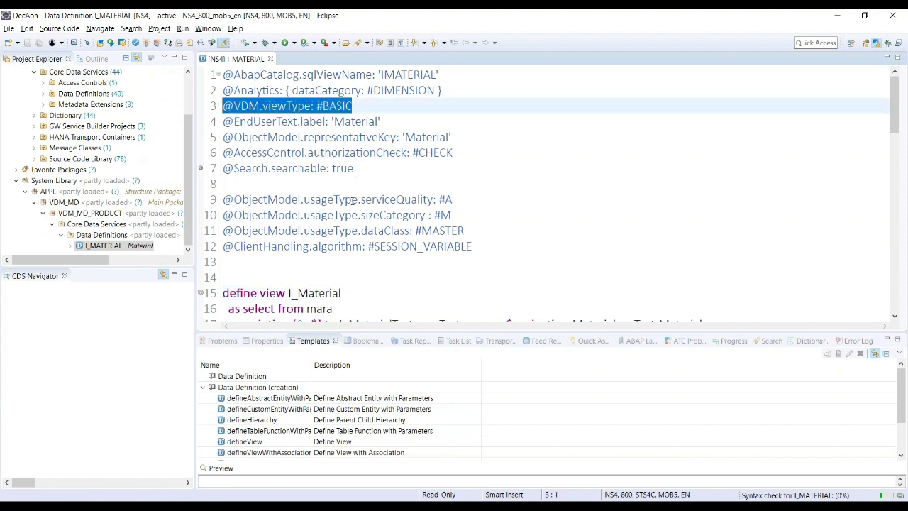
drag(434, 90, 365, 90)
scroll(383, 247, down, 6)
scroll(383, 246, down, 1)
scroll(383, 245, up, 5)
scroll(383, 243, down, 2)
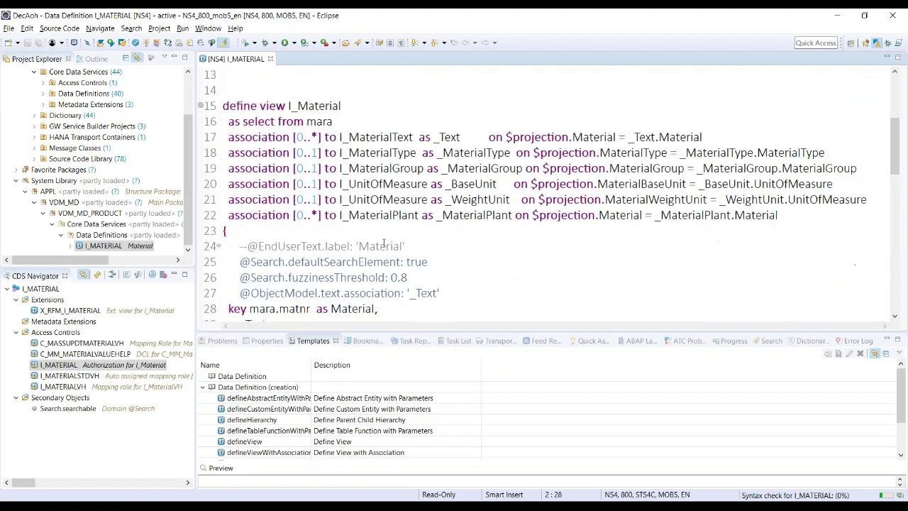
click(359, 227)
drag(228, 137, 226, 225)
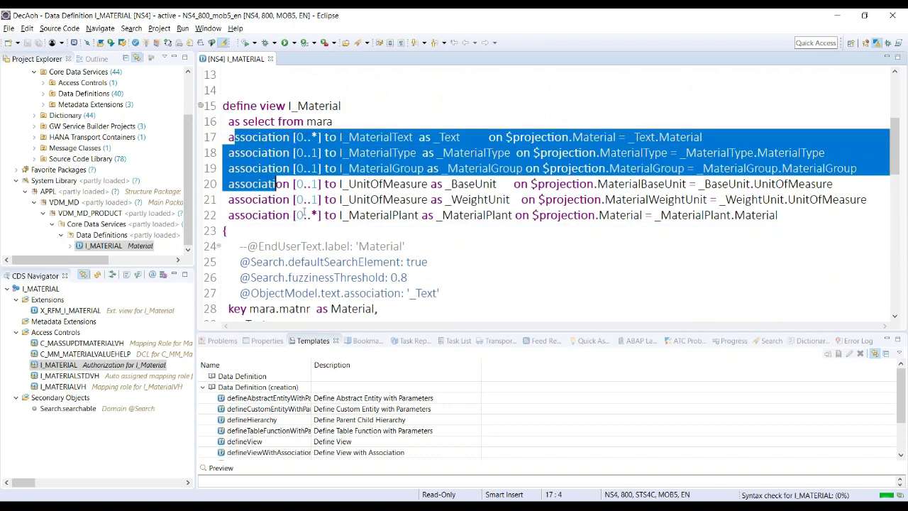
click(341, 246)
Point out the I_MaterialText, I_MaterialType and I_MaterialPlant associations, then open I_MaterialText and mark its #TEXT and #BASIC annotations.
click(370, 137)
click(372, 152)
click(382, 215)
click(377, 137)
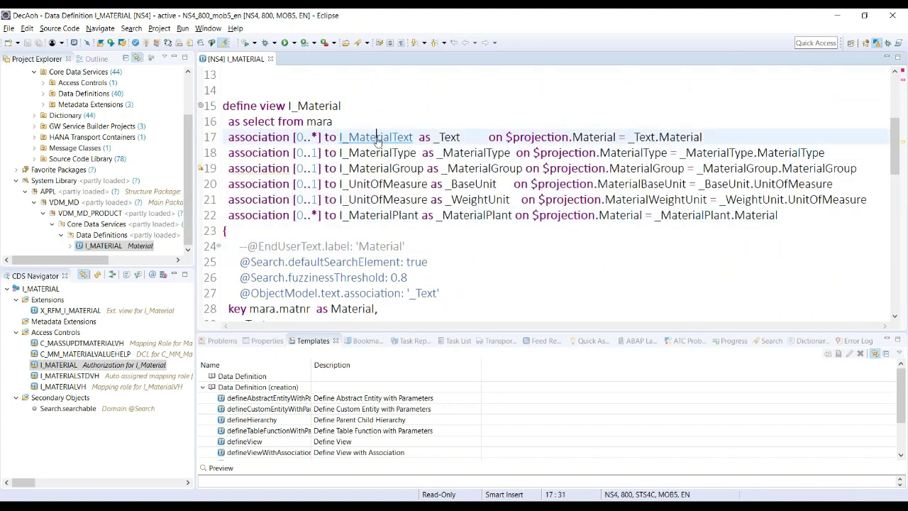
ctrl+click(377, 136)
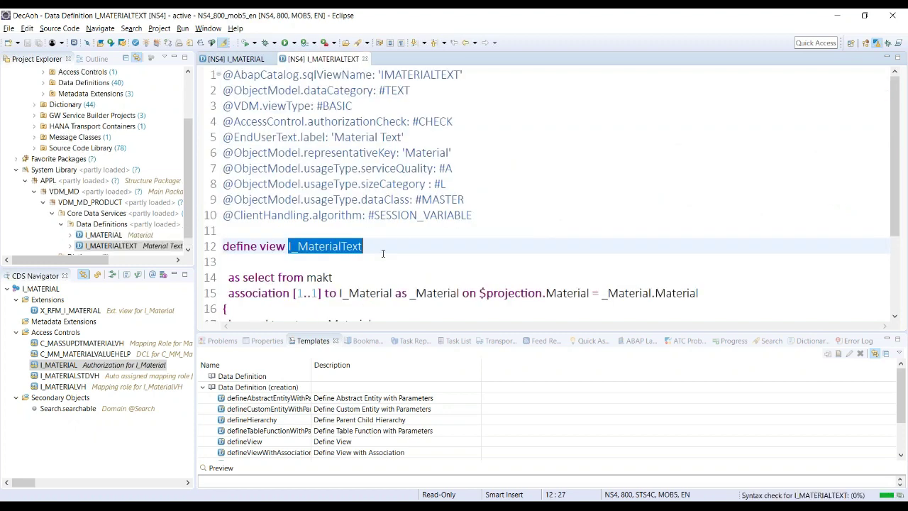
drag(353, 106, 223, 90)
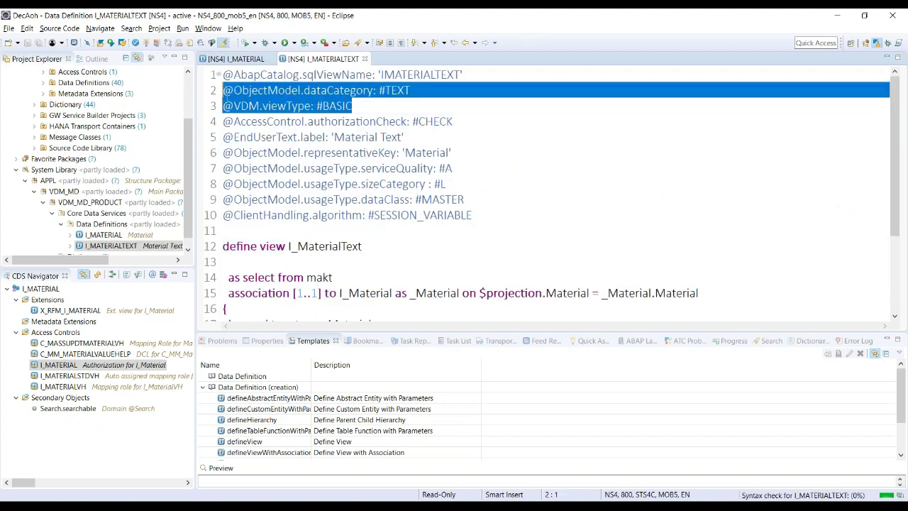
Point out each of the four I_BusinessObject boxes on the slide.
click(358, 246)
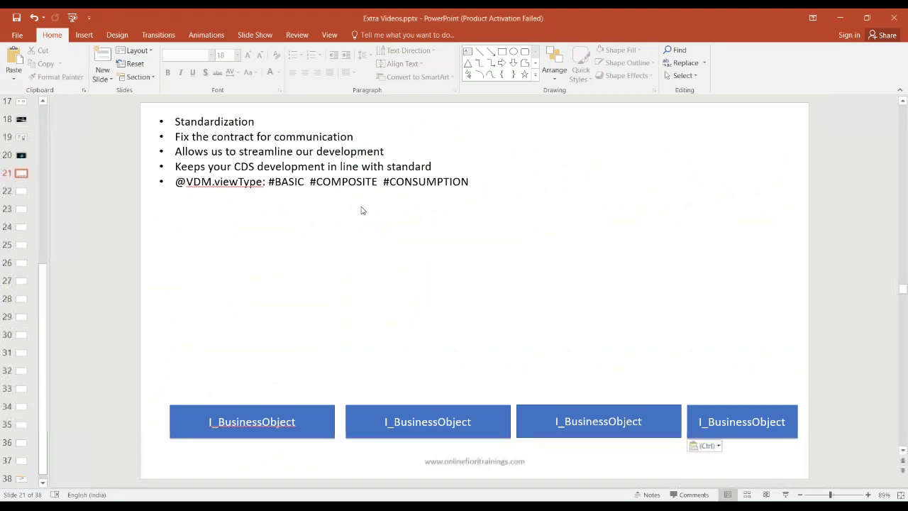
click(313, 423)
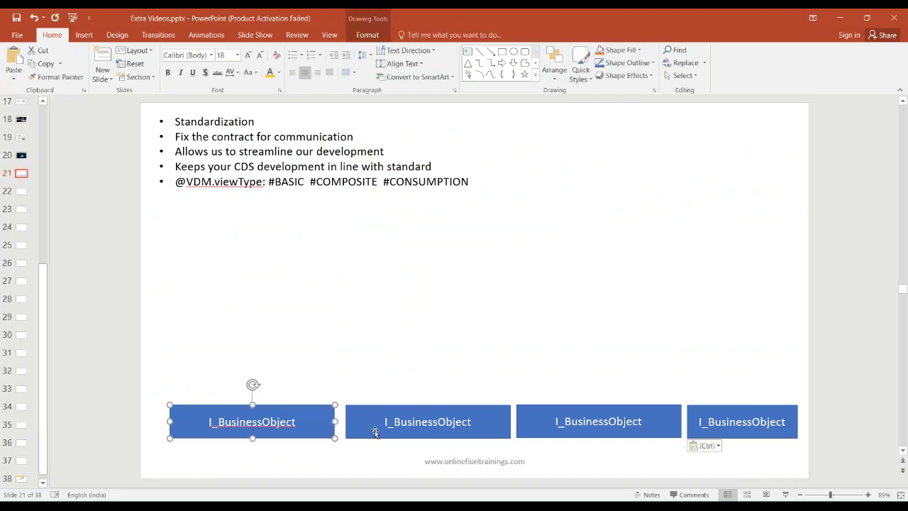
click(375, 433)
click(618, 434)
click(702, 435)
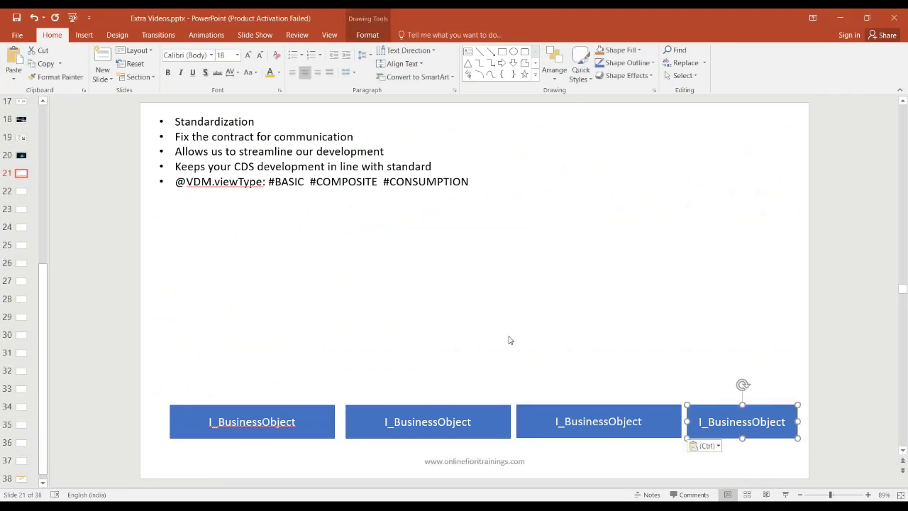
click(508, 340)
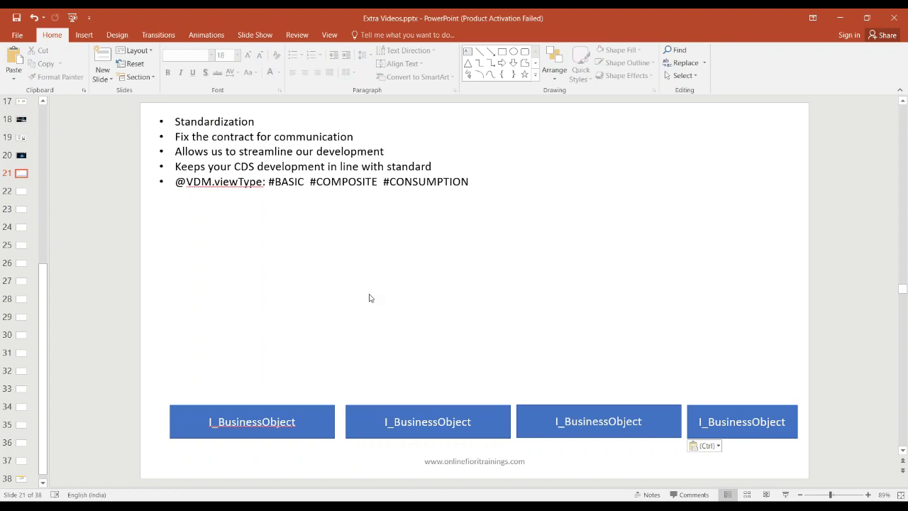
Draw a wide rectangle above the left I_BusinessObject boxes and a narrowed copy above the right ones.
click(502, 52)
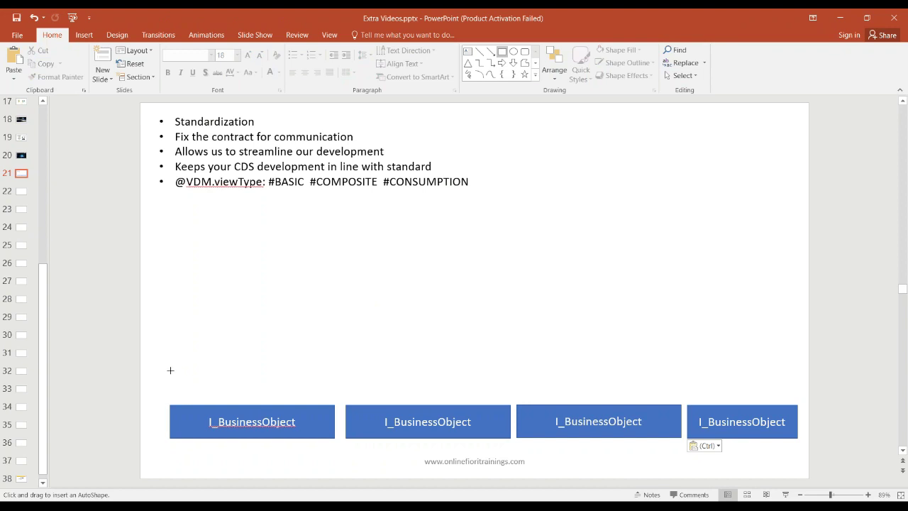
drag(171, 354, 506, 393)
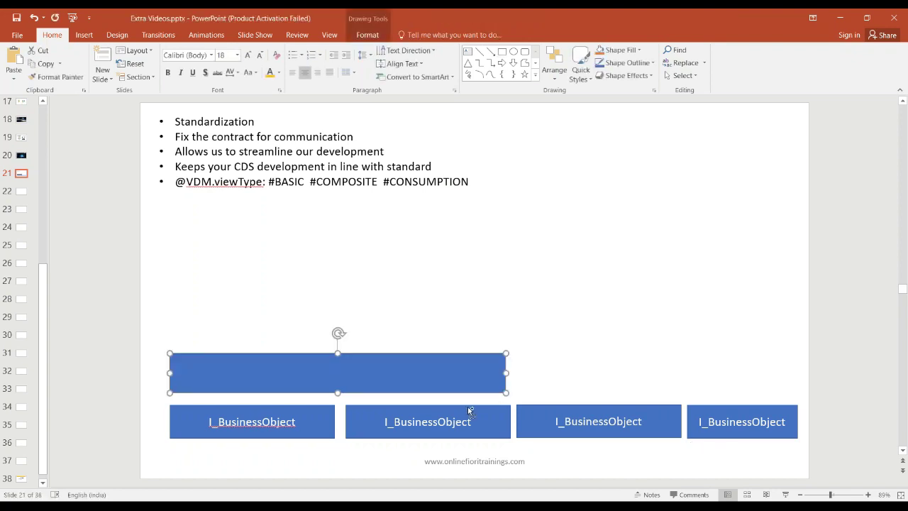
key(ctrl+c)
key(ctrl+v)
drag(355, 374, 701, 372)
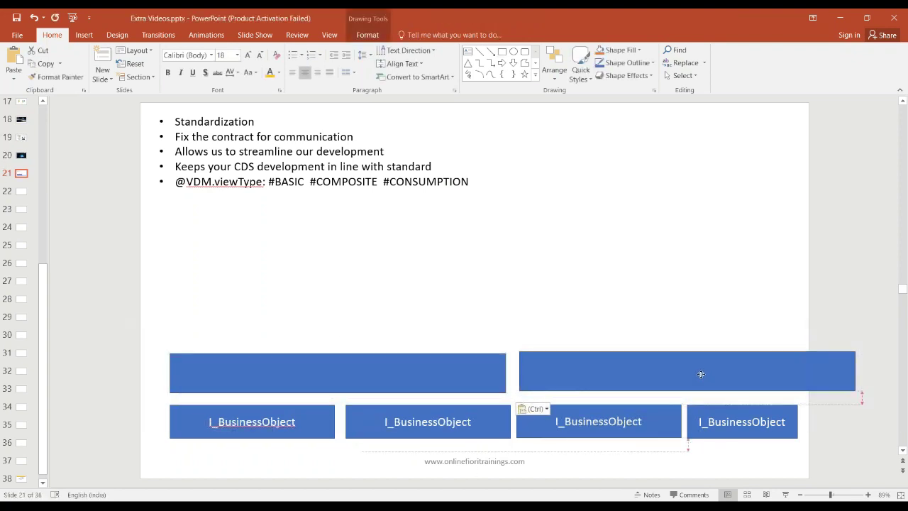
drag(856, 371, 793, 372)
click(457, 383)
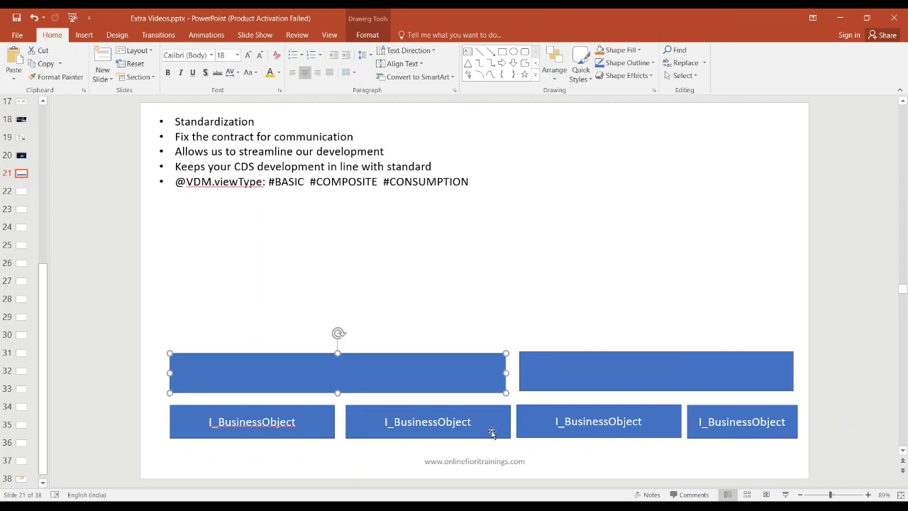
Label the left upper rectangle 'I_MasterFact'.
text(Compo)
key(ctrl+a)
text(SO)
key(BackSpace)
key(BackSpace)
text(I)
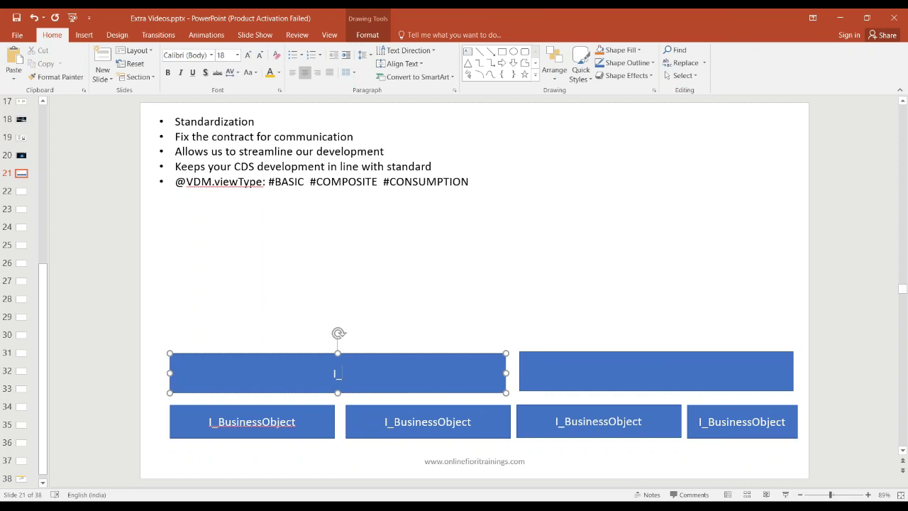
text(_Master)
text(act)
Copy the 'I_MasterFact' label into the right upper rectangle.
key(ctrl+a)
key(ctrl+c)
click(681, 382)
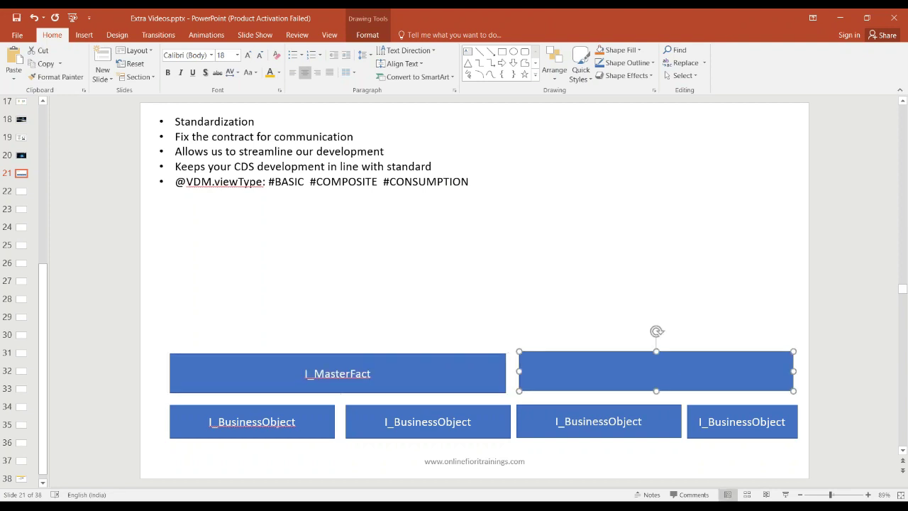
key(ctrl+v)
click(816, 398)
key(Escape)
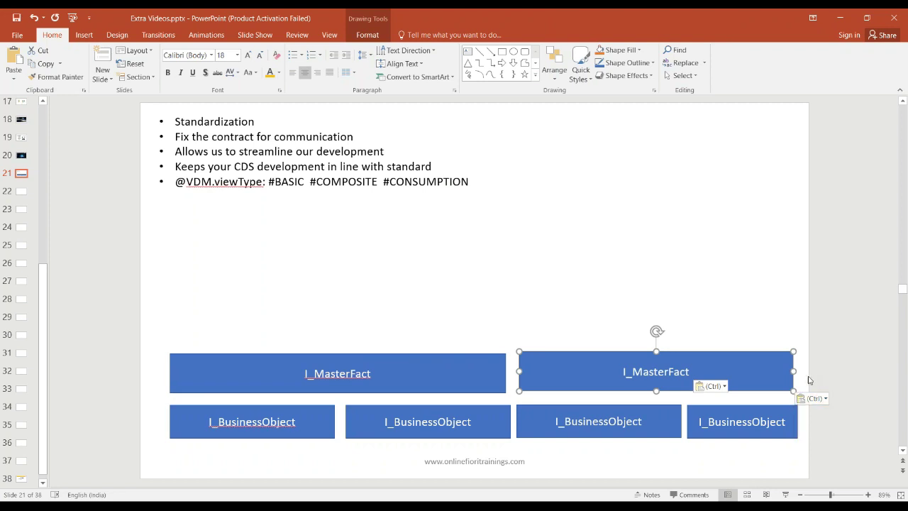
click(409, 457)
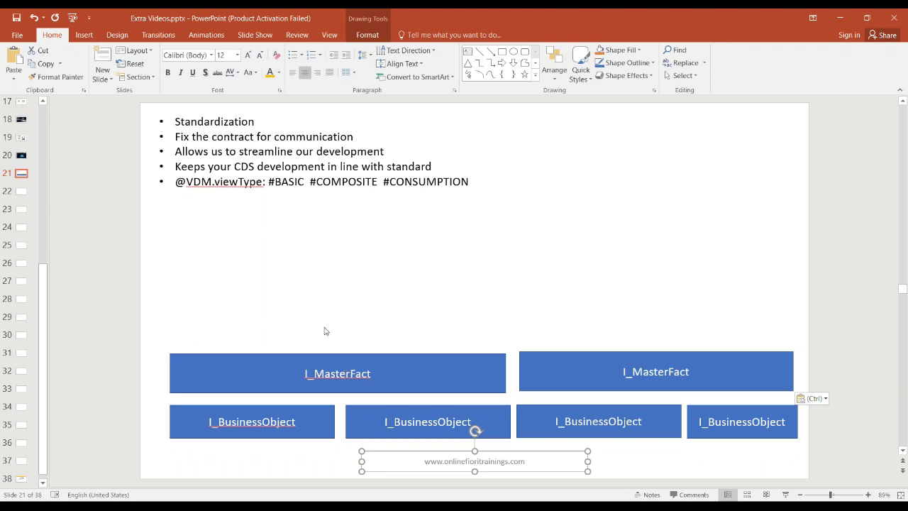
click(294, 327)
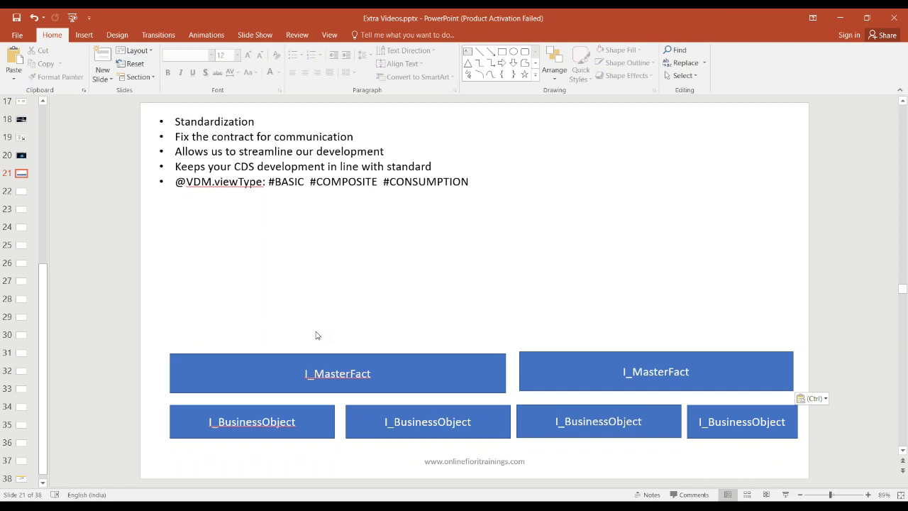
Draw a wide rectangle spanning the slide above the I_MasterFact boxes.
click(503, 51)
drag(170, 298, 794, 339)
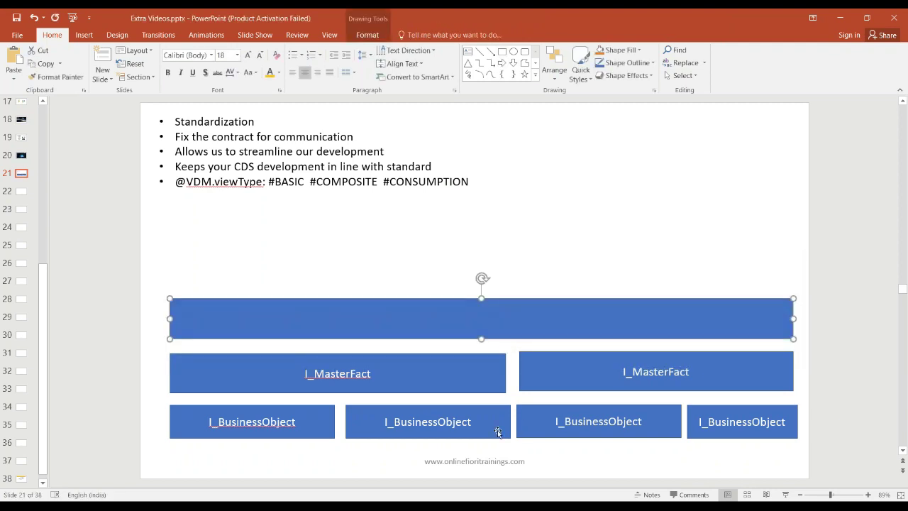
click(486, 430)
click(471, 376)
click(486, 328)
Label the wide rectangle 'Consumption Views (C_..)', fixing the spelling and the auto copyright symbol.
text(Com)
key(BackSpace)
text(ns)
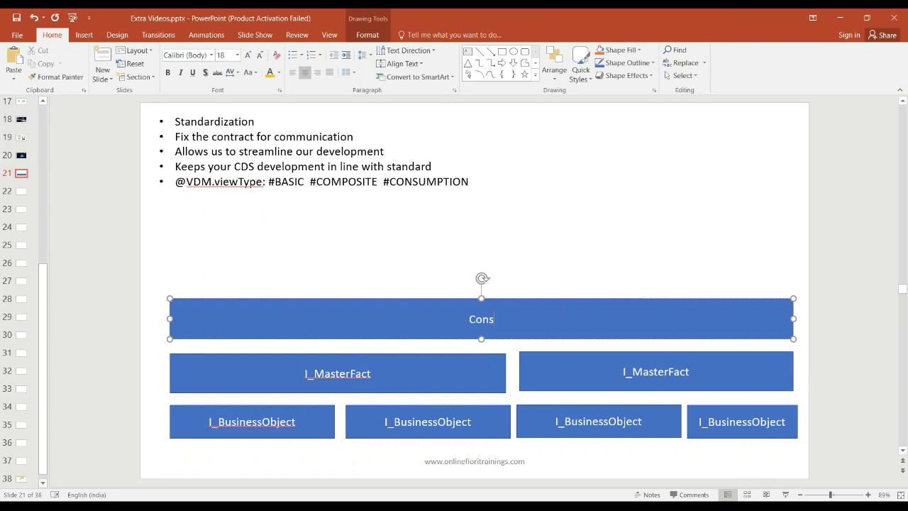
text(uption V)
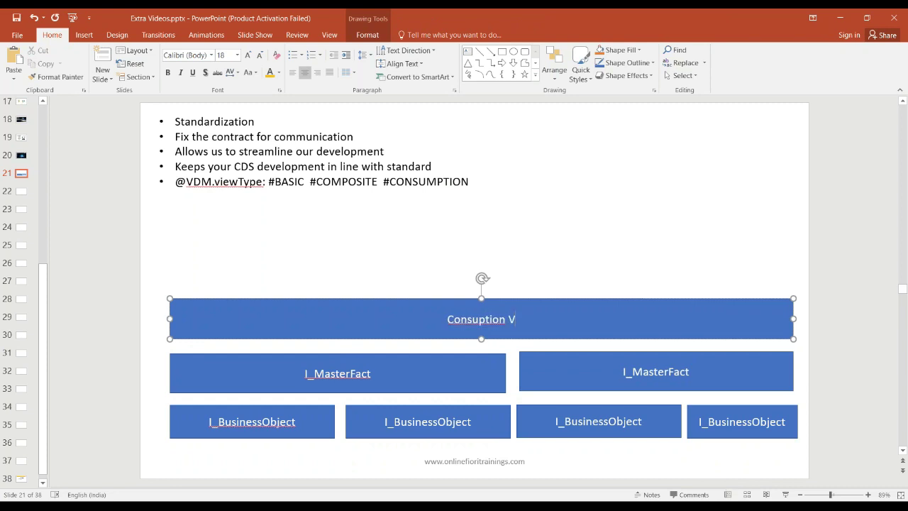
text(iews)
key(BackSpace)
text(s)
right_click(476, 320)
click(502, 327)
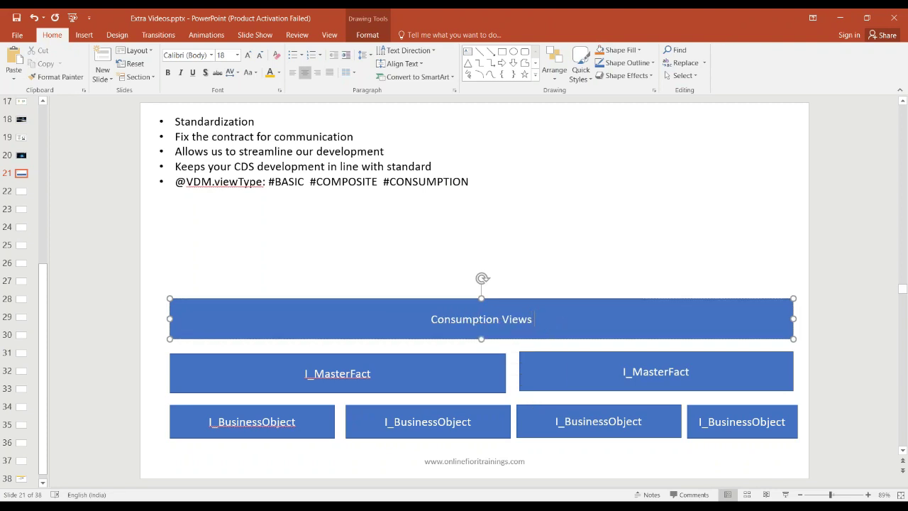
text((C))
key(ctrl+z)
key(BackSpace)
text(_..))
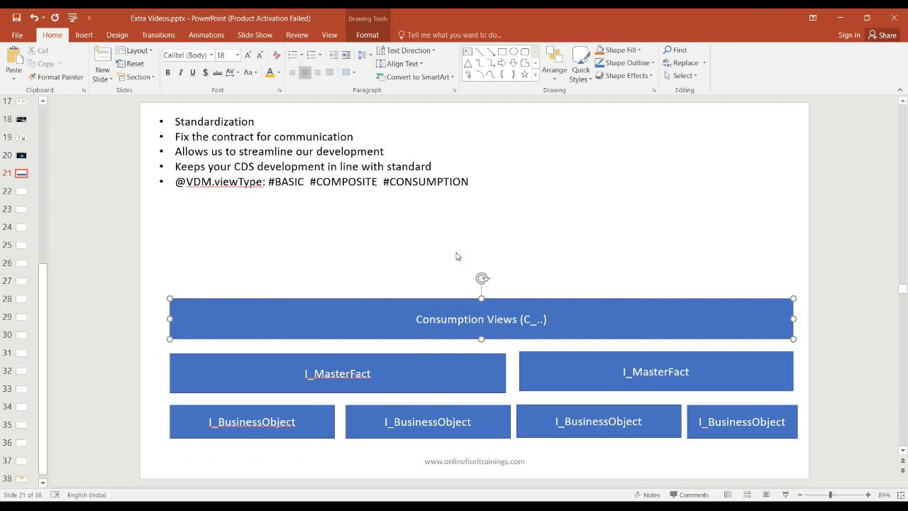
Reselect the Consumption Views box and switch back to the I_MATERIALTEXT definition in Eclipse.
click(453, 258)
click(365, 331)
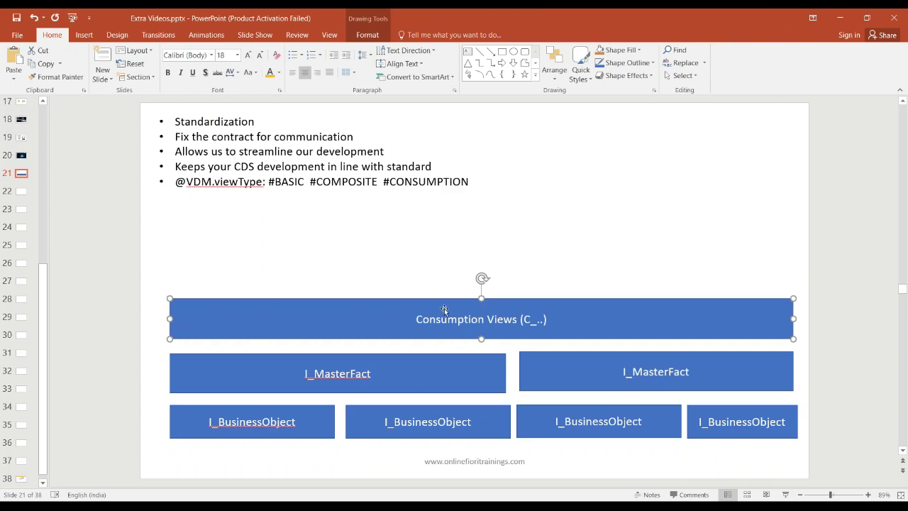
key(alt+Tab)
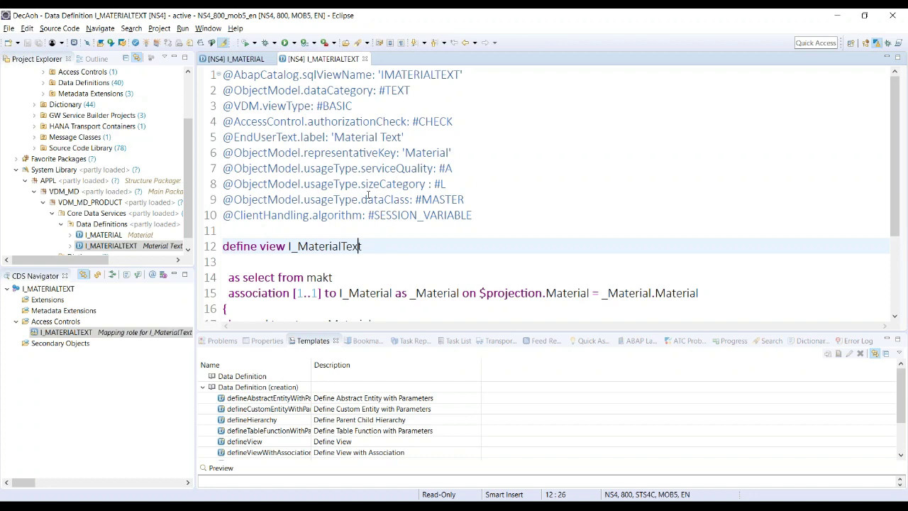
Search for C_Sa and open the C_SALESVOLUMEANALYTICSQRY data definition.
key(ctrl+shift+a)
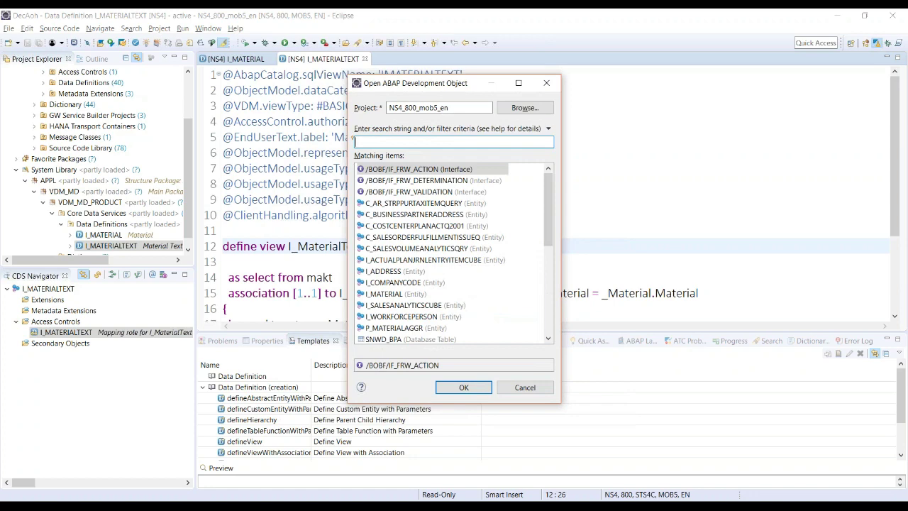
text(C_Sal)
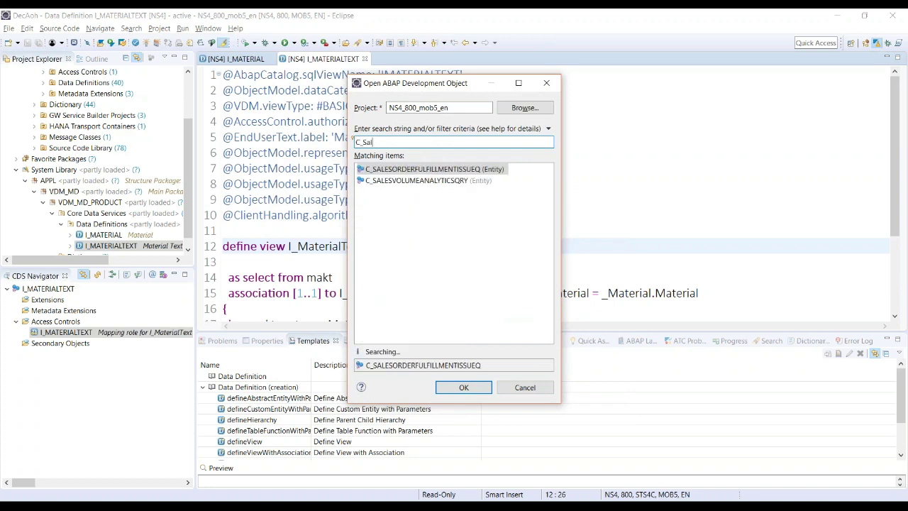
click(432, 182)
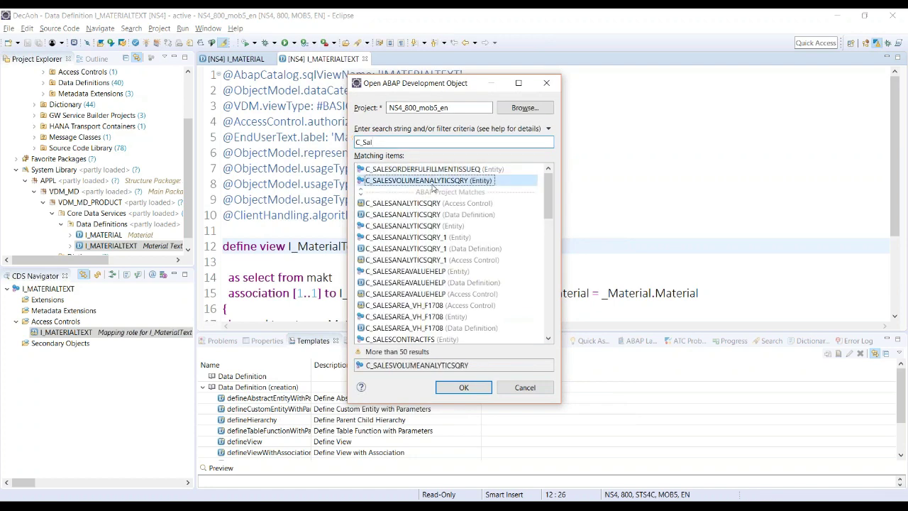
double_click(432, 183)
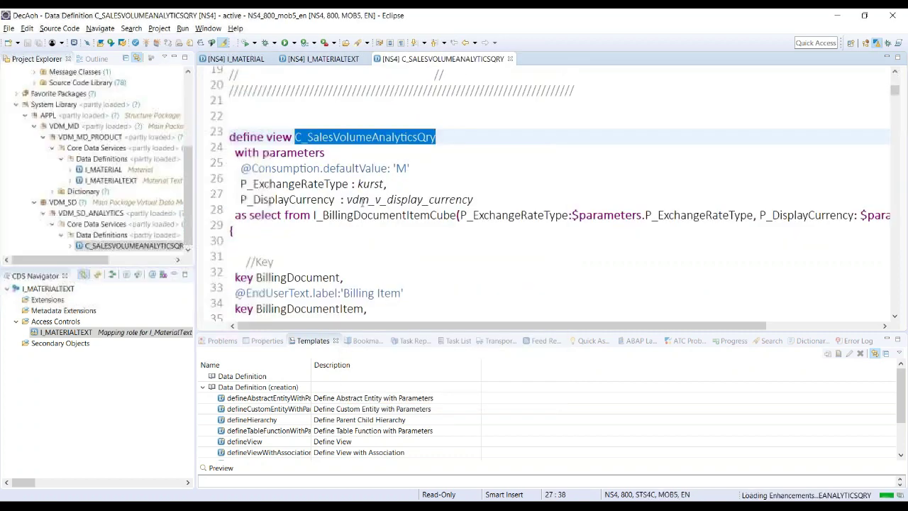
Highlight its #CONSUMPTION view type, OData.publish: true and Analytics.query: true annotations.
scroll(361, 203, up, 6)
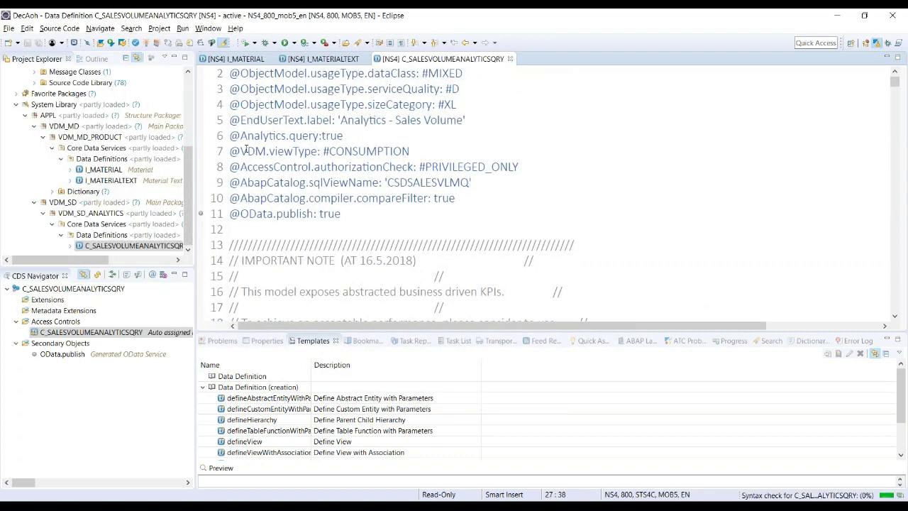
drag(242, 151, 410, 151)
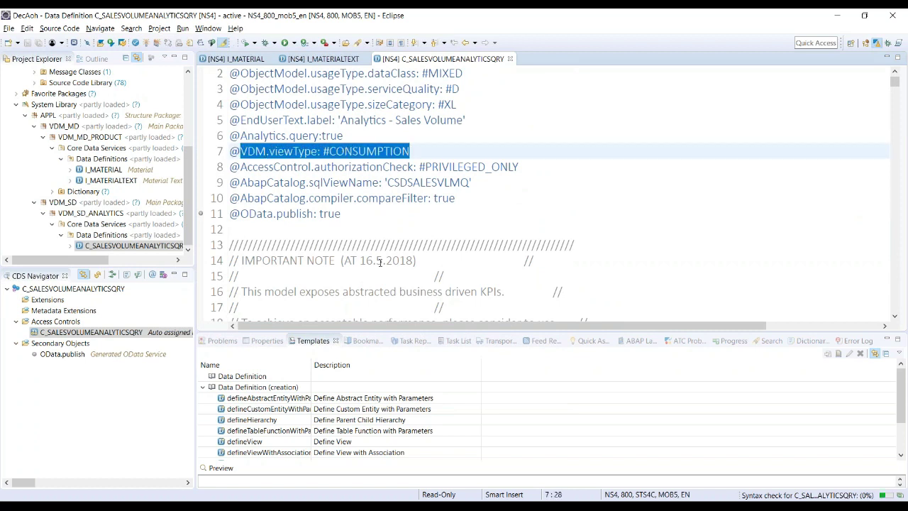
click(343, 214)
drag(343, 214, 241, 214)
drag(346, 136, 241, 135)
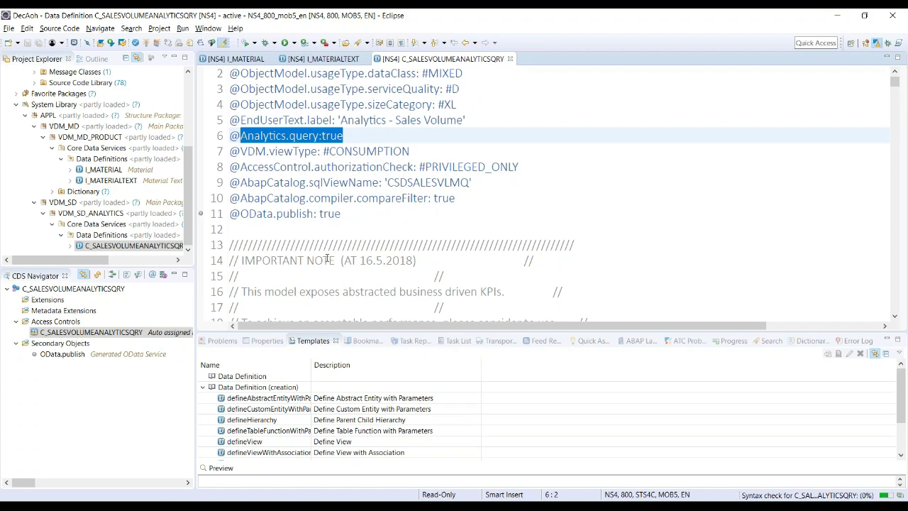
Scroll through the query source and open its I_BillingDocumentItemCube data source.
scroll(339, 238, down, 5)
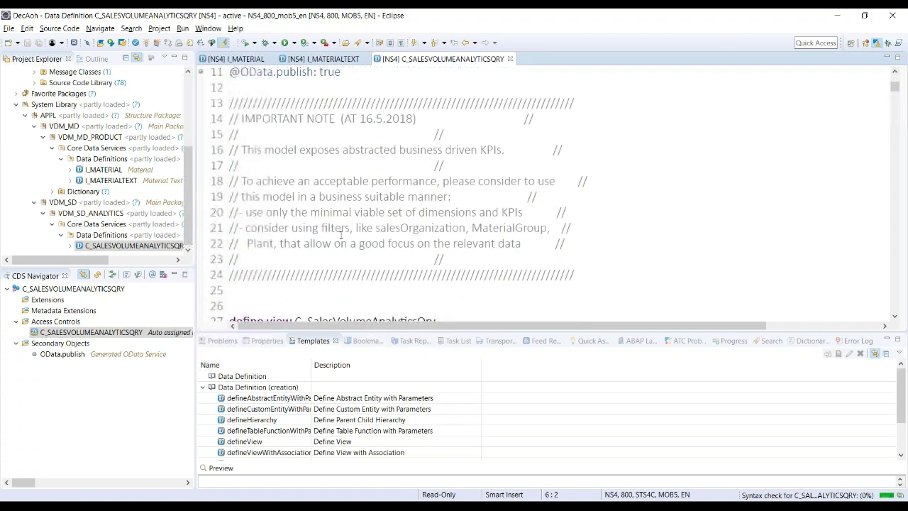
scroll(341, 236, down, 6)
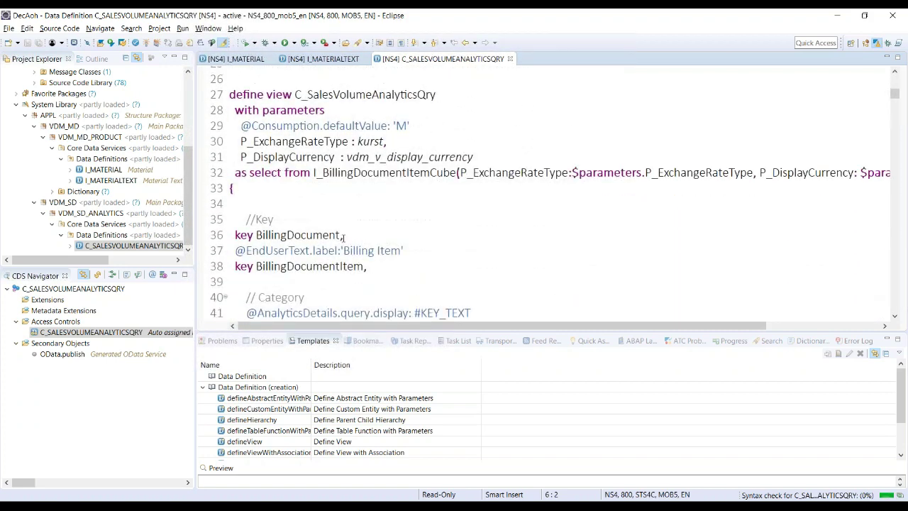
scroll(346, 236, down, 2)
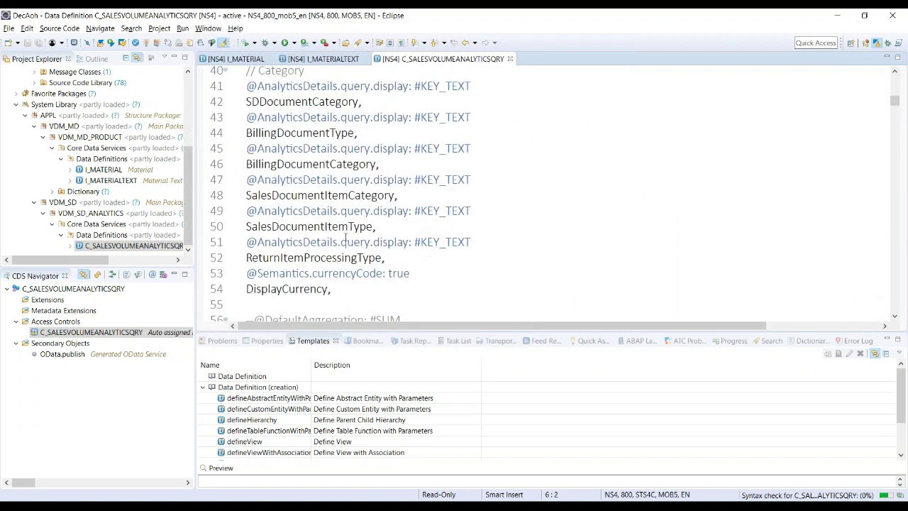
scroll(341, 239, down, 7)
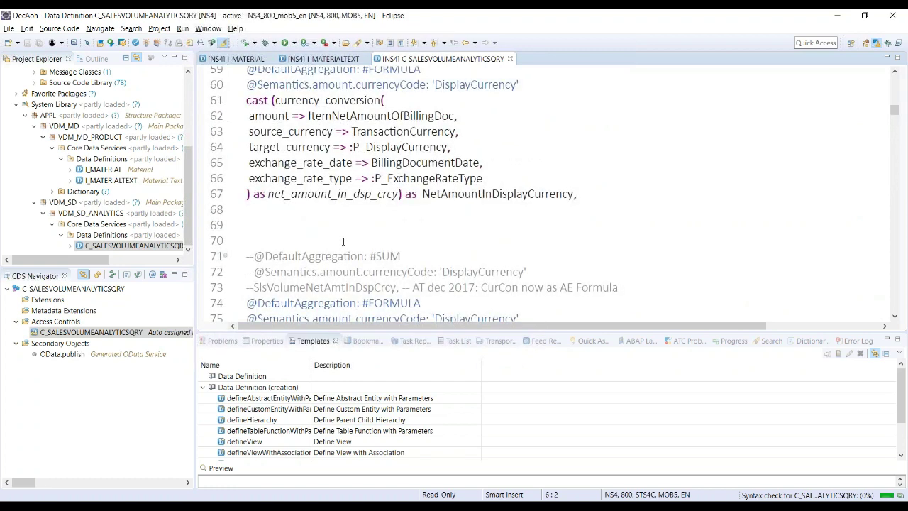
scroll(346, 243, up, 4)
scroll(344, 243, up, 7)
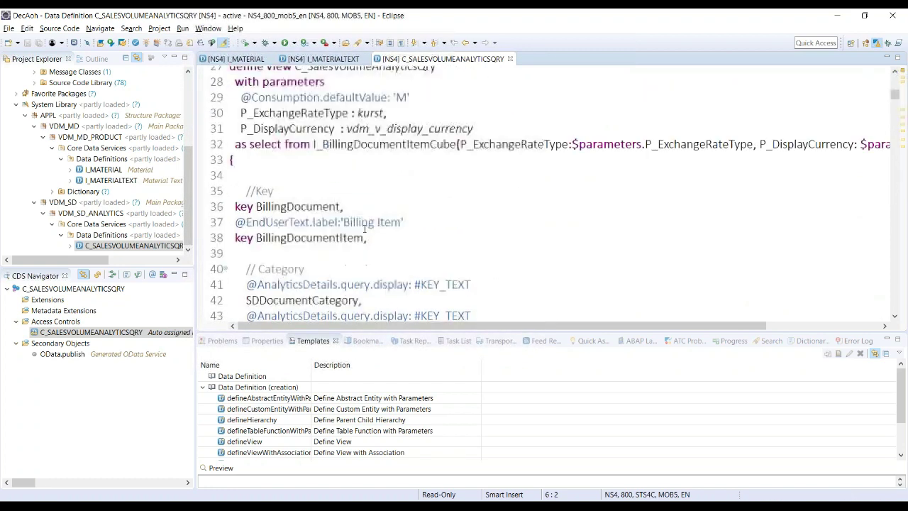
ctrl+click(349, 146)
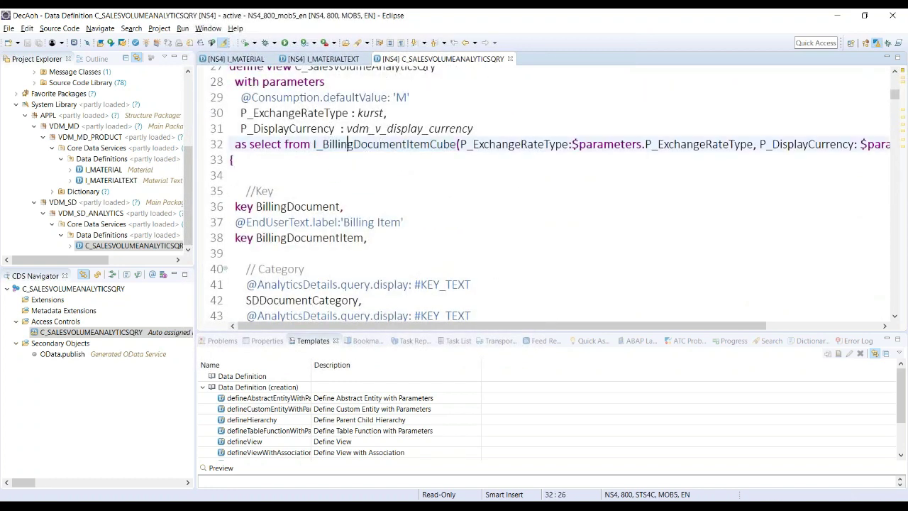
ctrl+click(358, 147)
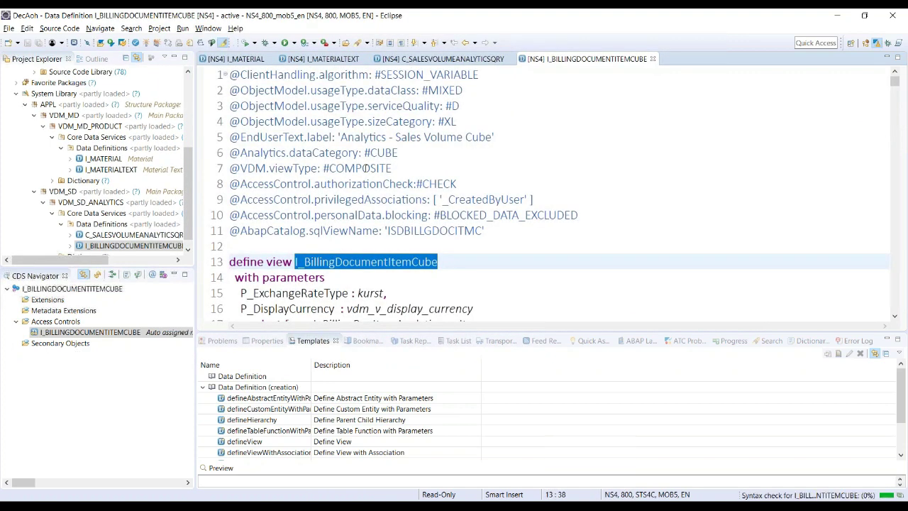
Highlight I_BillingDocumentItemCube's #COMPOSITE view type and #CUBE data category annotations.
drag(391, 170, 230, 170)
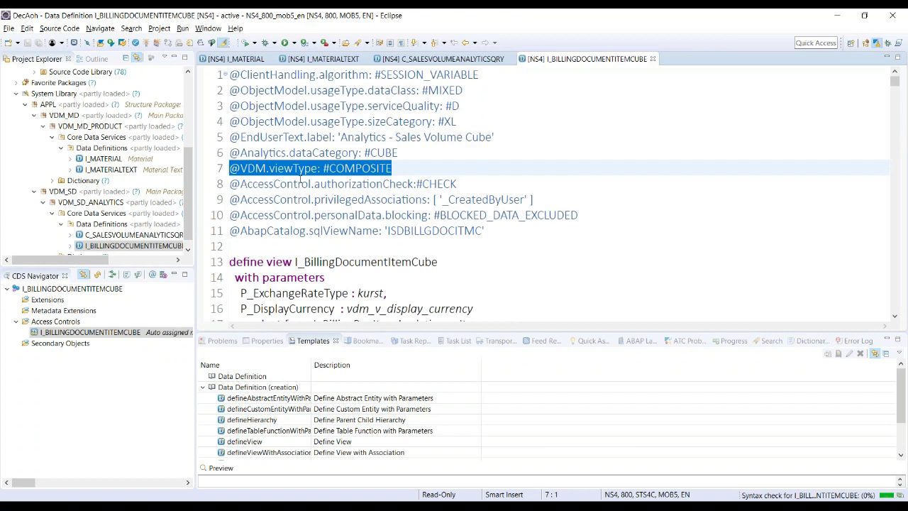
drag(324, 170, 352, 154)
click(387, 199)
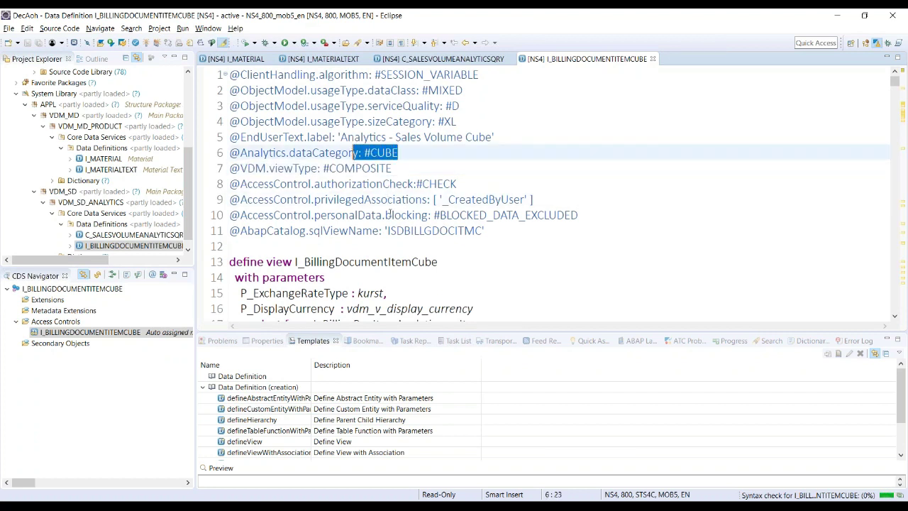
Back in PowerPoint, select the left and right I_MasterFact boxes.
key(alt+Tab)
click(408, 364)
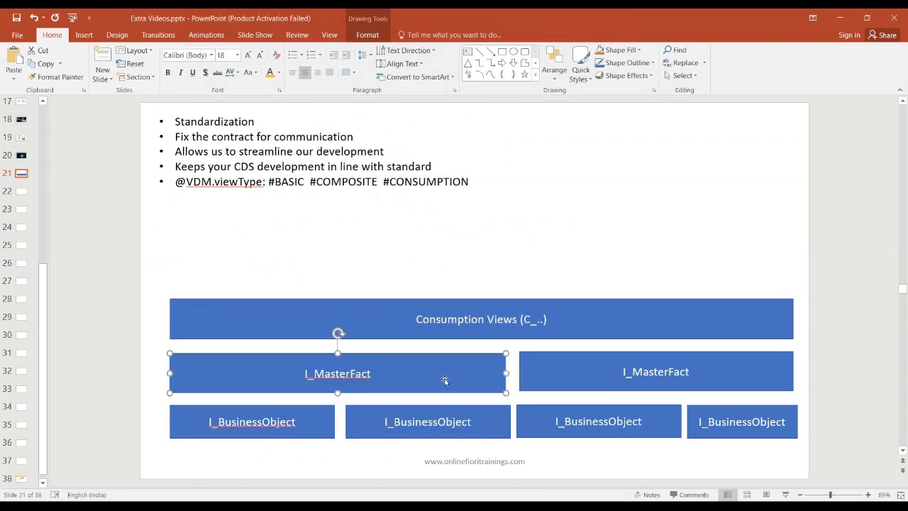
click(551, 384)
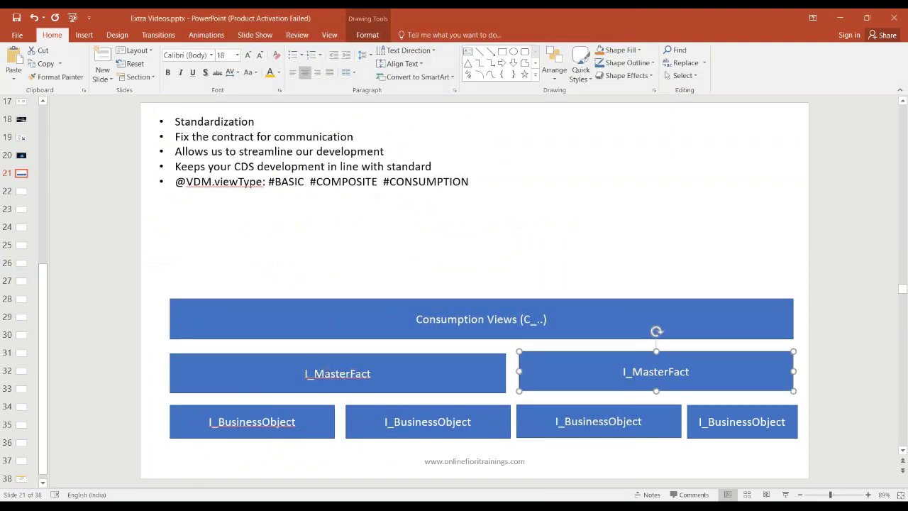
Draw a rounded rectangle above the Consumption Views bar.
key(alt+Tab)
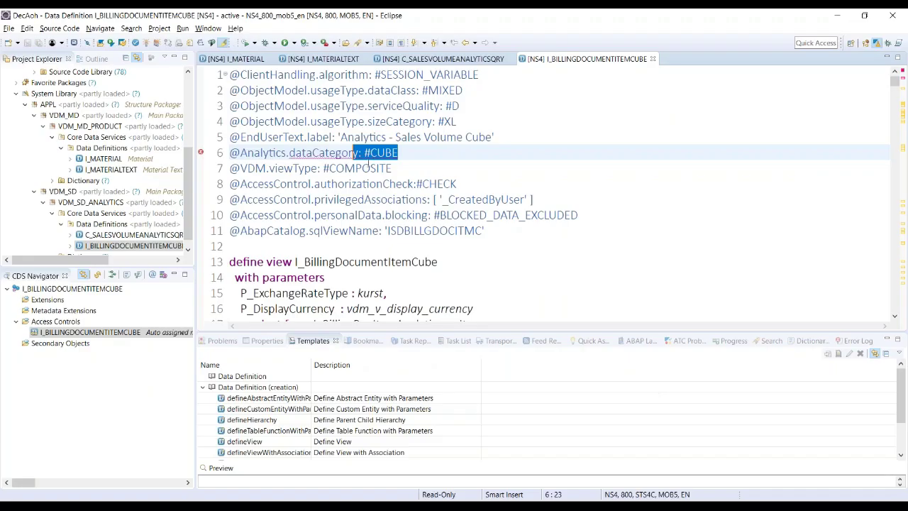
key(alt+Tab)
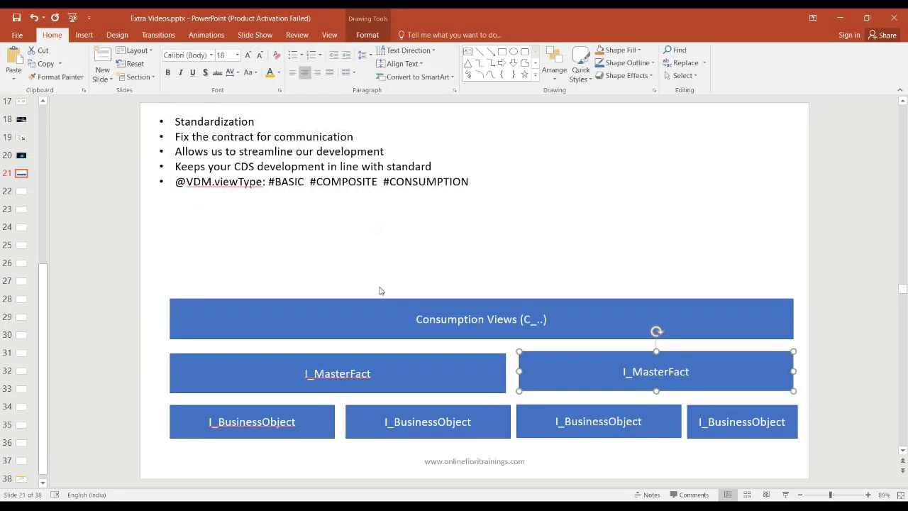
click(349, 321)
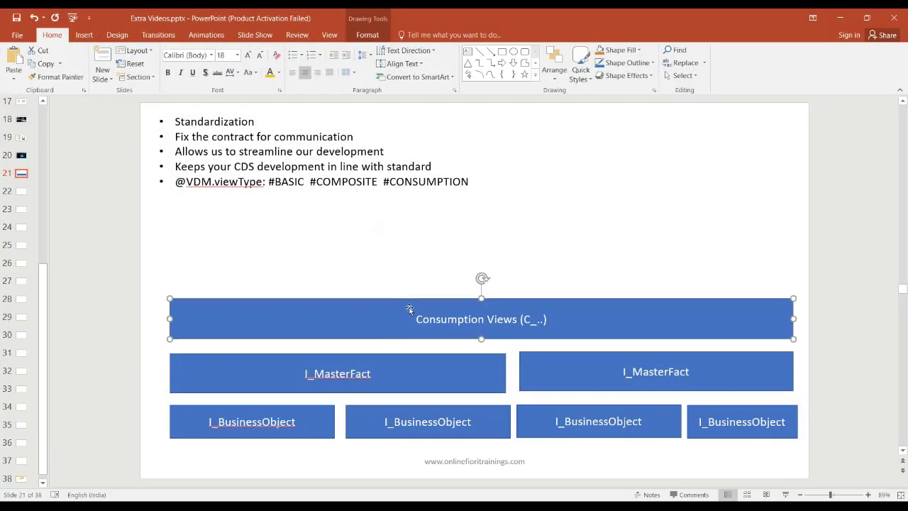
click(384, 235)
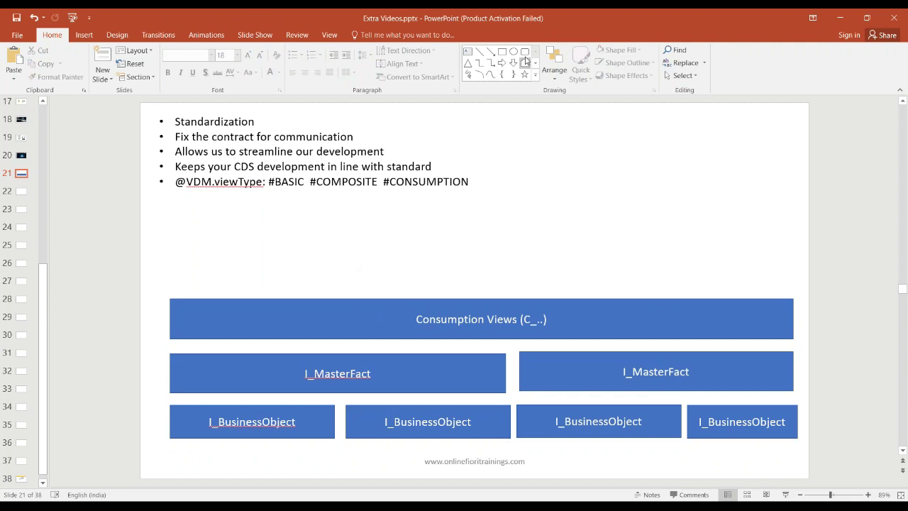
click(525, 52)
mouse_move(166, 227)
mouse_down()
mouse_move(255, 267)
mouse_move(312, 274)
mouse_move(416, 261)
mouse_up()
Duplicate the rounded box and place the copies in a row to its right.
key(ctrl+d)
drag(242, 252, 566, 252)
drag(181, 234, 774, 240)
Label the leftmost rounded box 'S4 Embedded Analytics'.
click(272, 256)
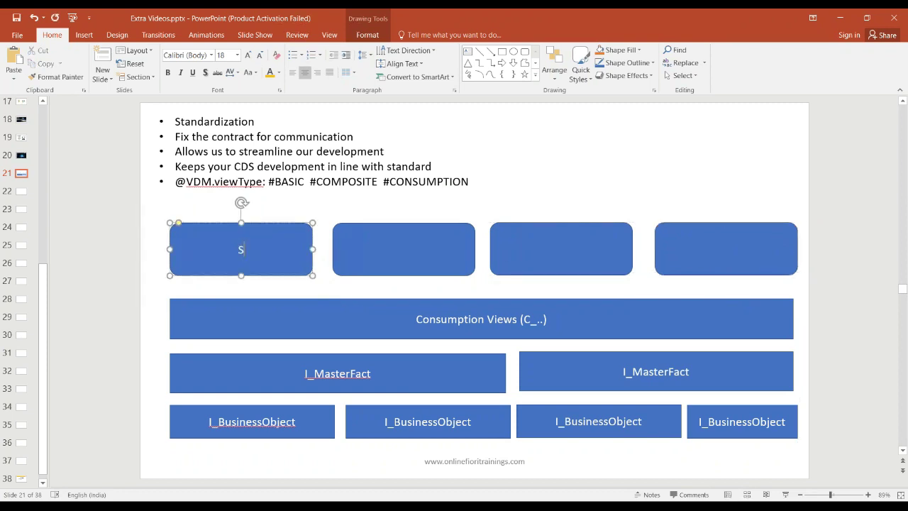
text(S4 Embedded An)
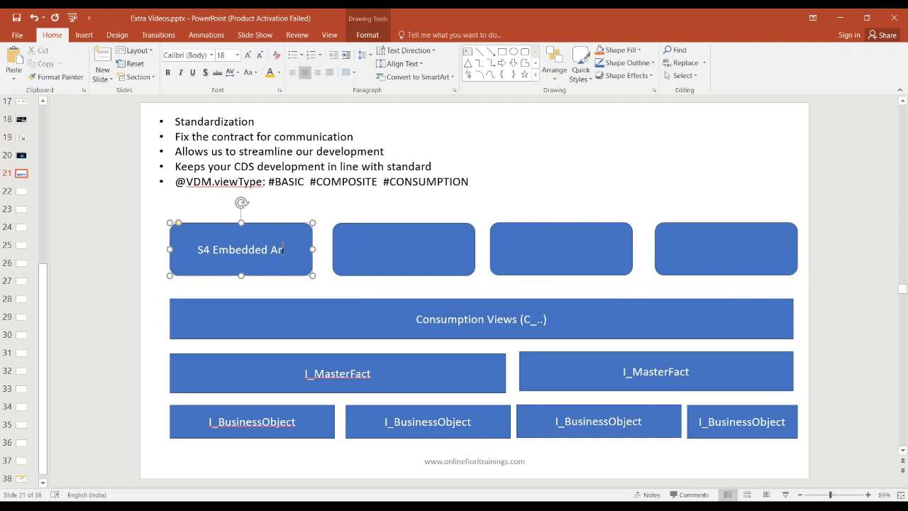
text(alytics)
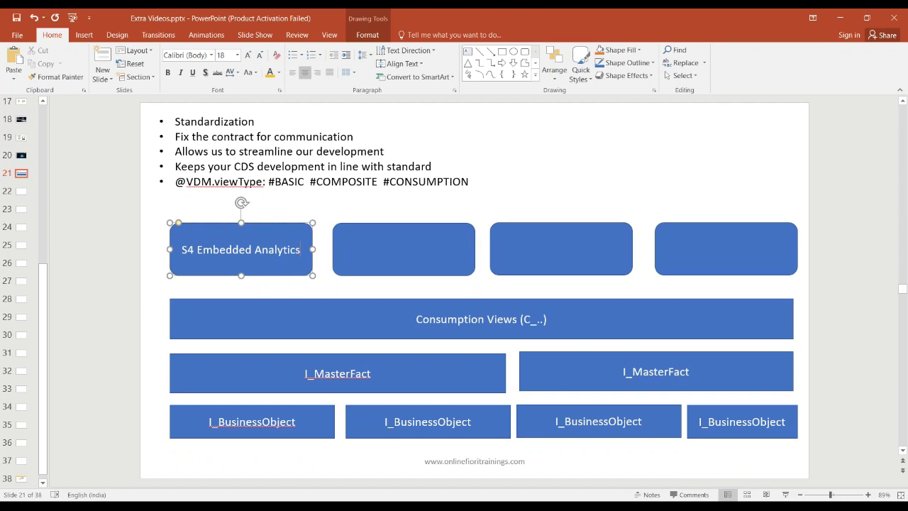
Label the second box 'Fiori App' with '(SF, ALP, OVP)' below, and the third 'Analytical tools'.
click(404, 270)
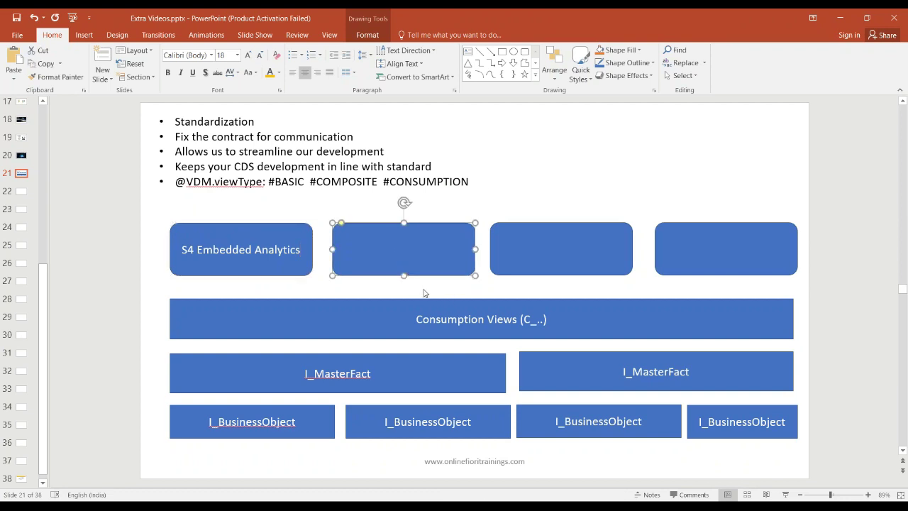
text(Fiori App)
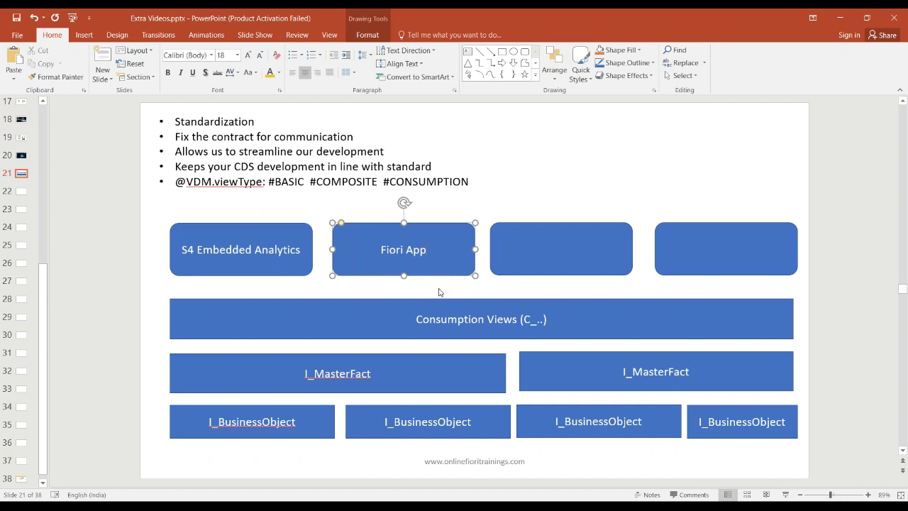
key(Return)
text((SF)
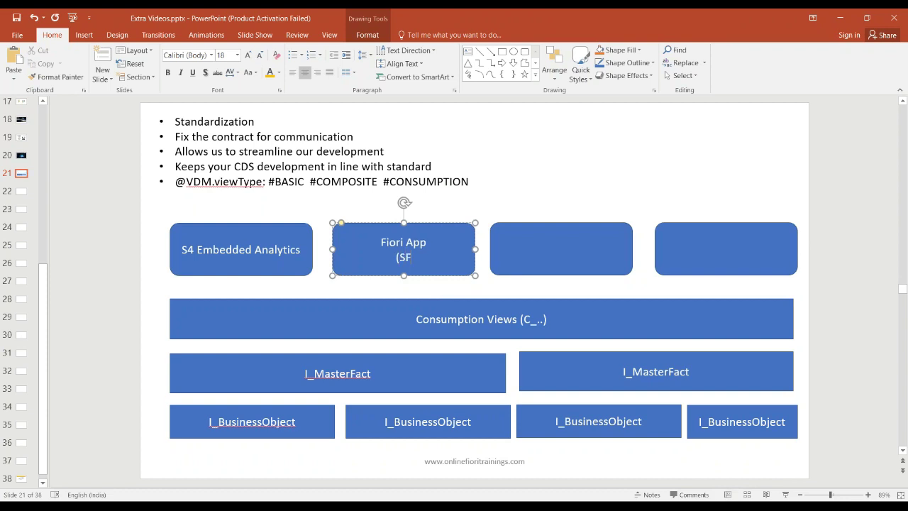
text(, ALP, OVP))
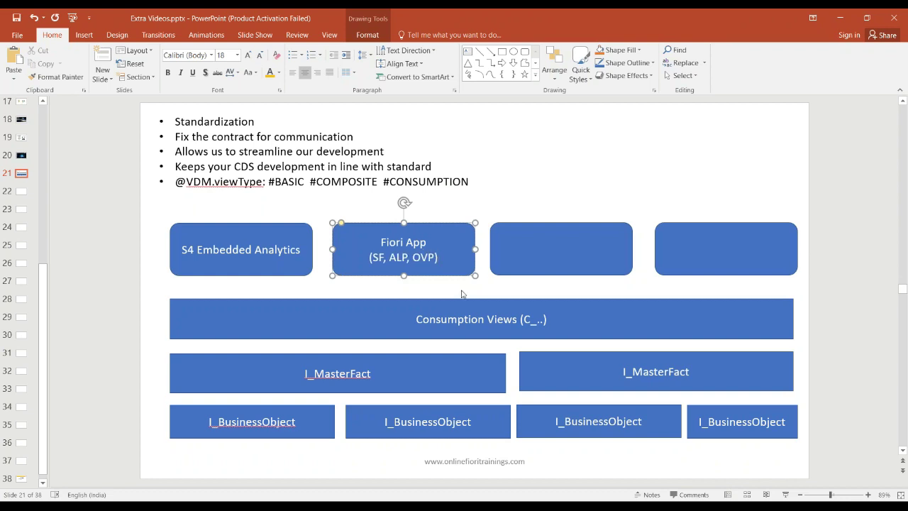
click(560, 264)
text(Analy)
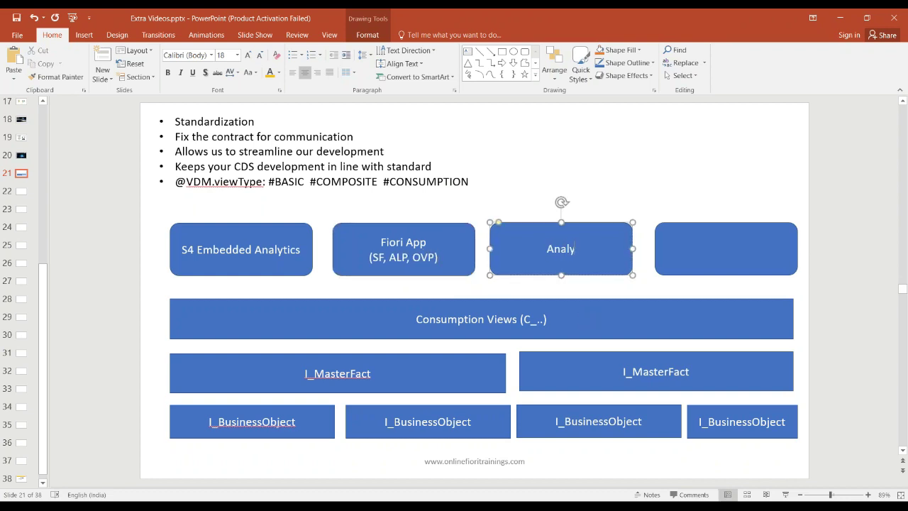
text(tical tools)
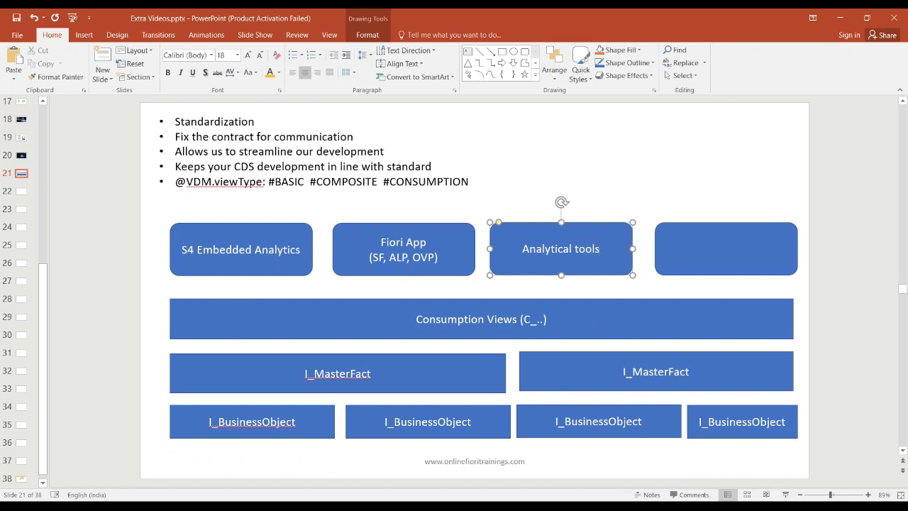
Label the fourth box 'BOPF, Ext' and narrow it from its left side.
click(667, 256)
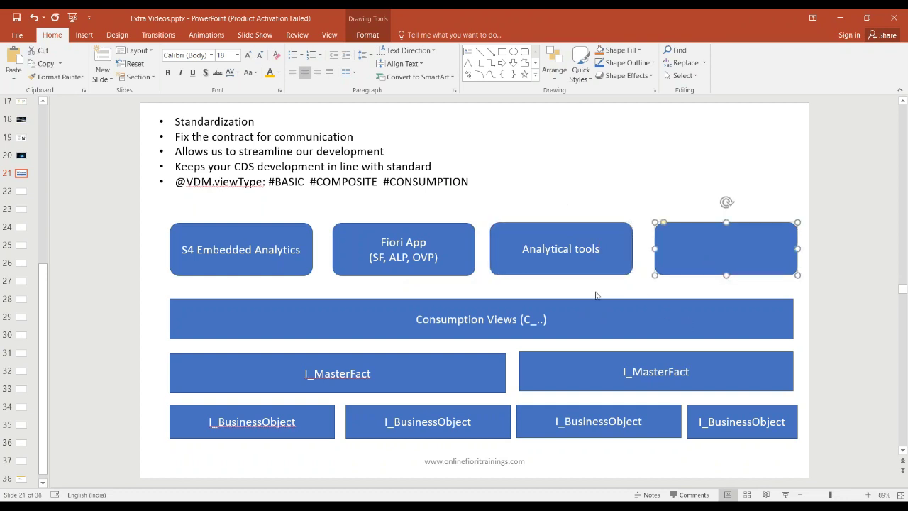
text(BOPF, Ext)
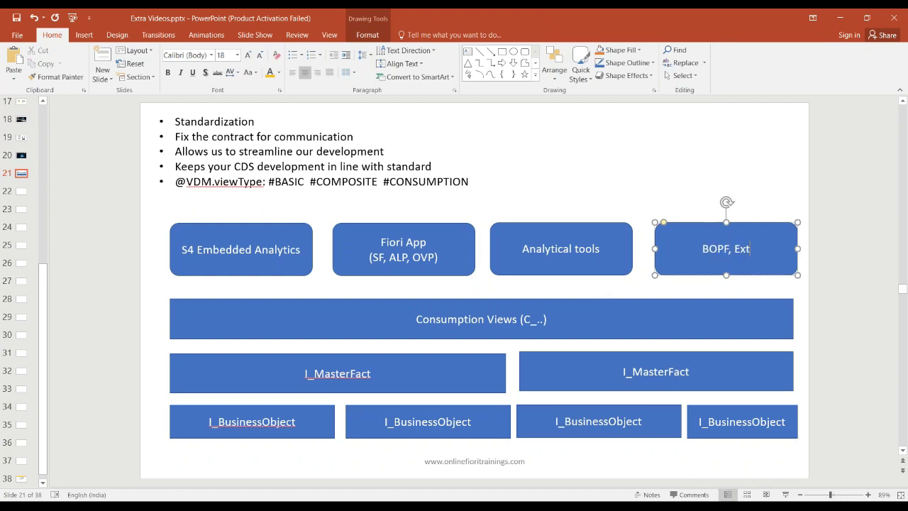
click(661, 248)
drag(657, 249, 724, 248)
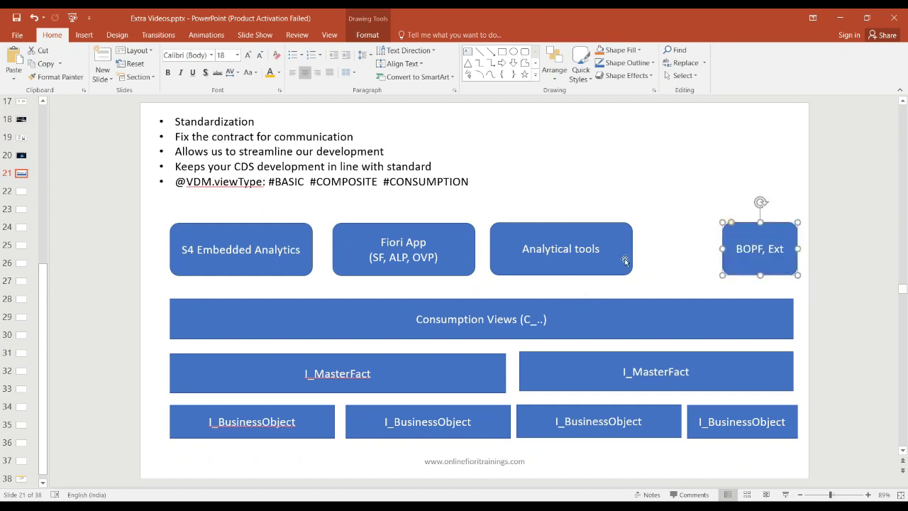
Narrow the Analytical tools box from its right, leaving a gap for another rounded rectangle.
click(627, 258)
mouse_move(634, 249)
mouse_down()
mouse_move(604, 249)
mouse_move(715, 275)
mouse_up()
click(663, 256)
click(526, 54)
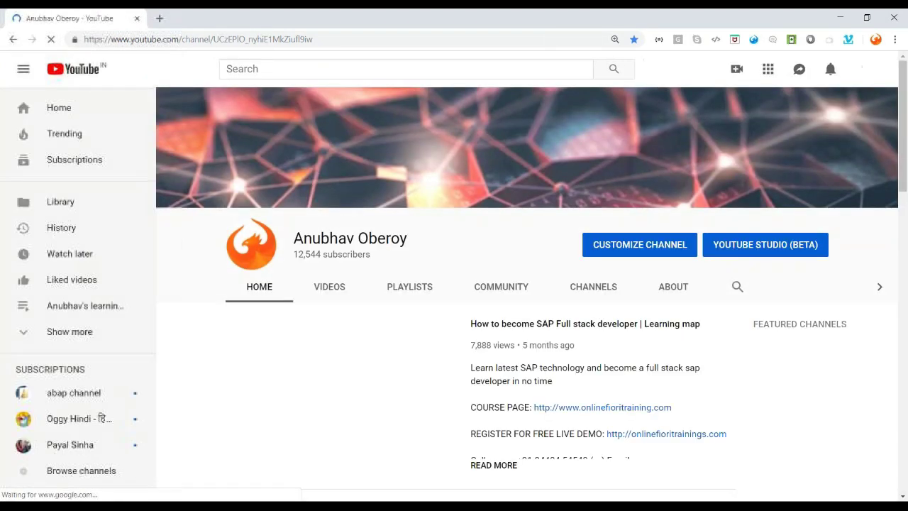
Show the channel's Videos tab and scroll down the grid of uploads.
click(340, 291)
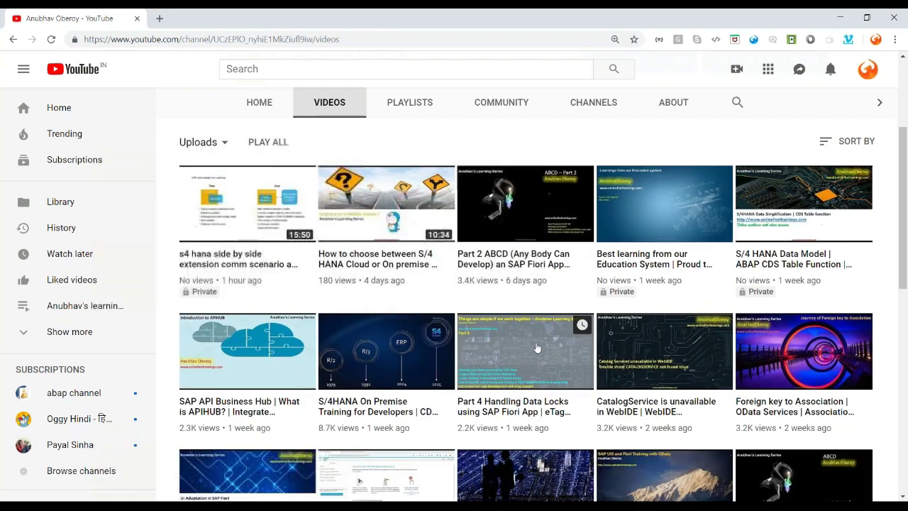
scroll(603, 277, down, 1)
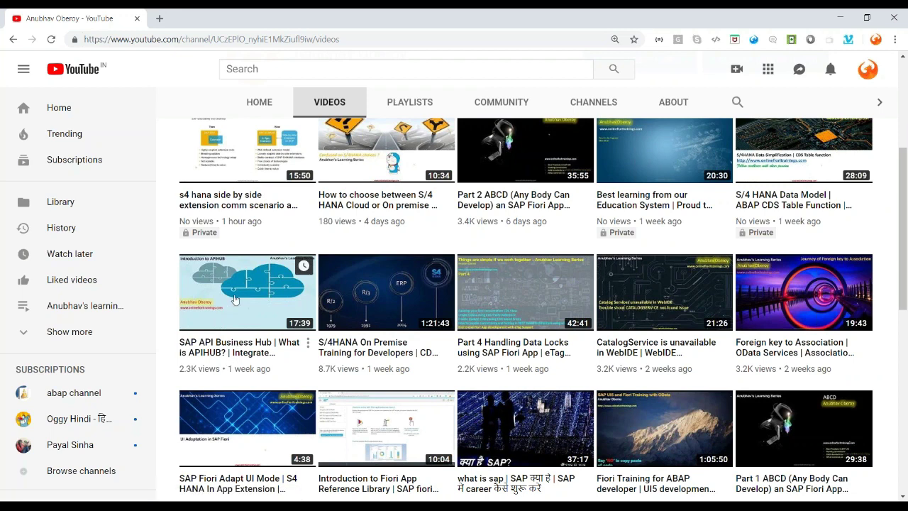
Label the new box in the gap 'API', then select the S4 Embedded Analytics box and Consumption Views bar.
click(840, 17)
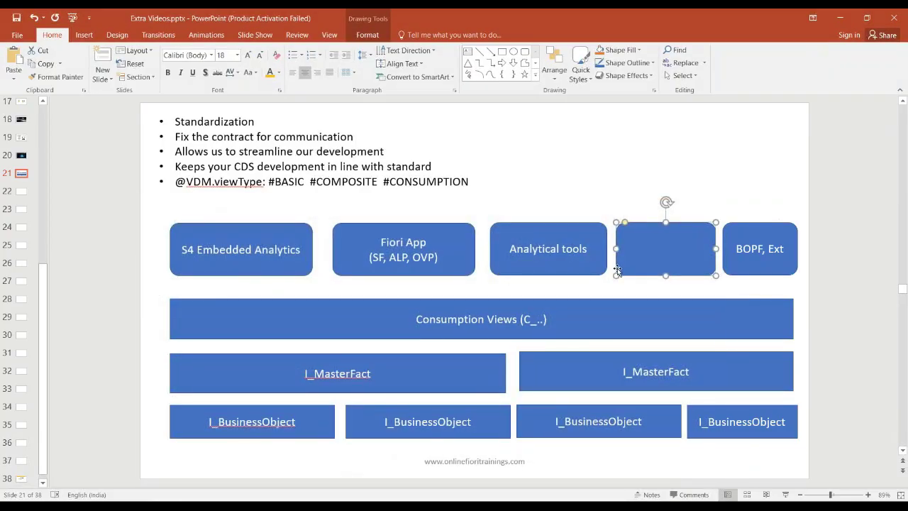
text(API)
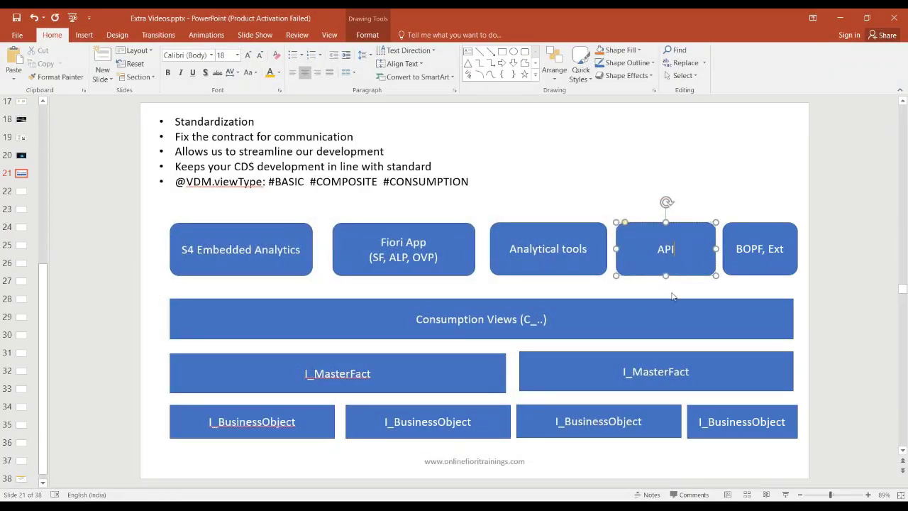
click(673, 296)
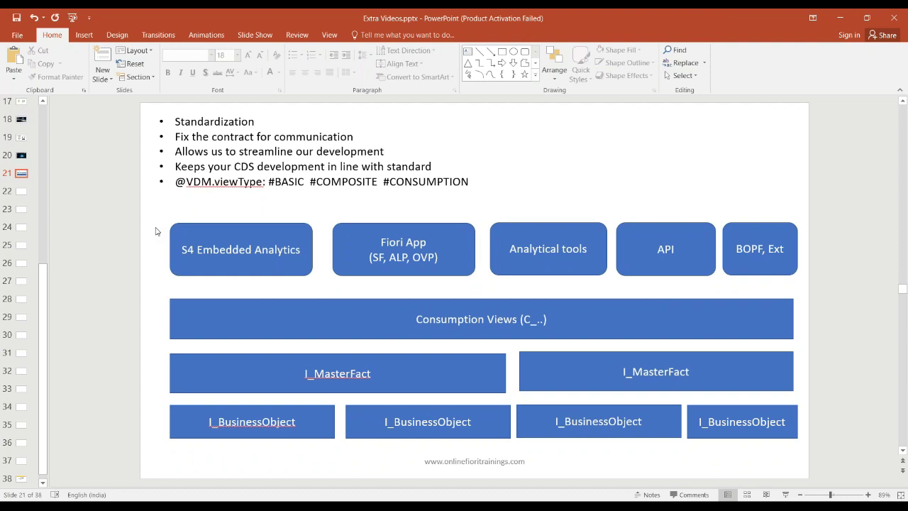
click(261, 261)
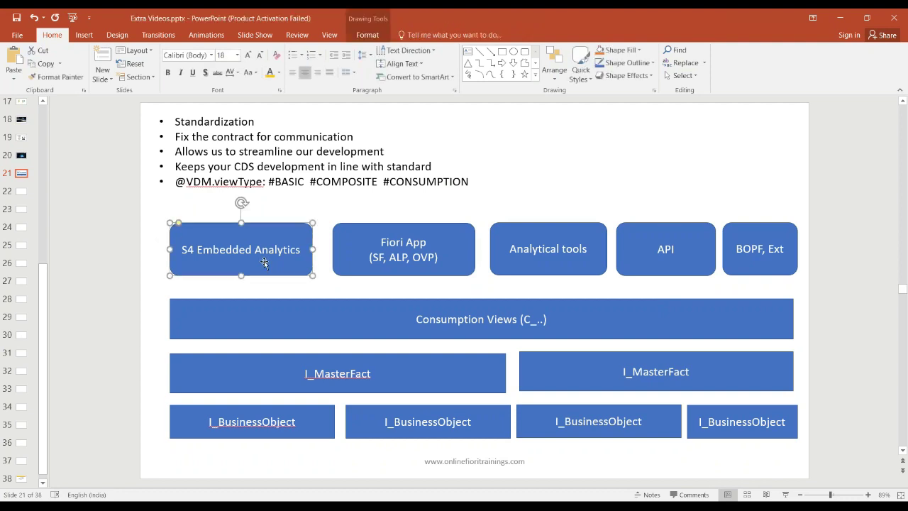
click(316, 330)
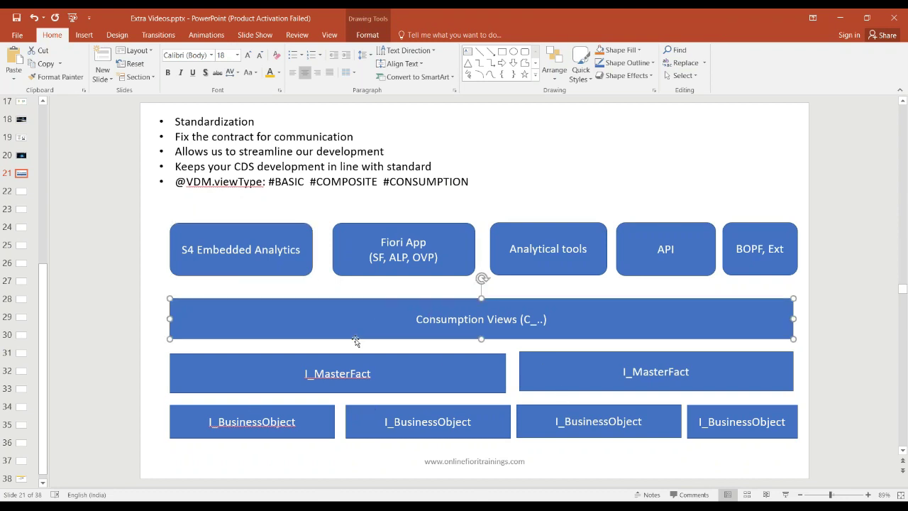
Open onlinefioritrainings.com in a new browser tab and highlight the ABAP on HANA Training heading.
key(alt+Tab)
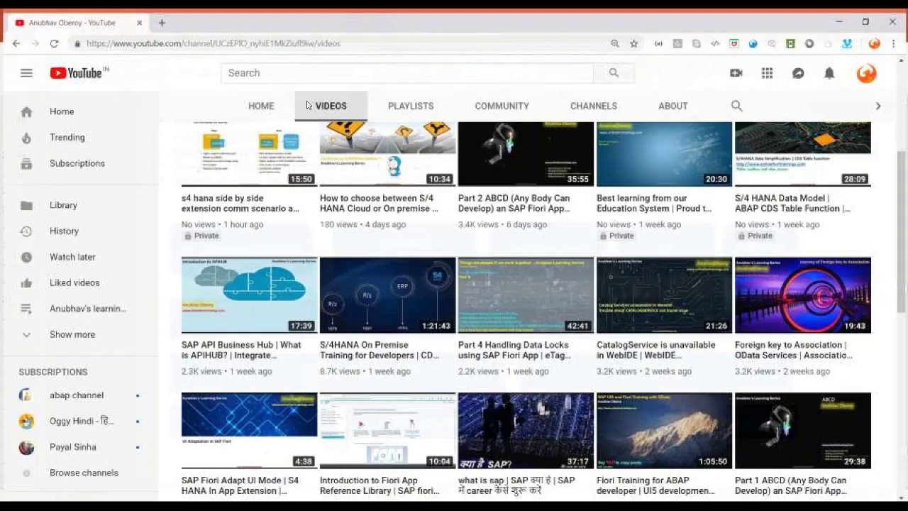
key(ctrl+t)
click(336, 62)
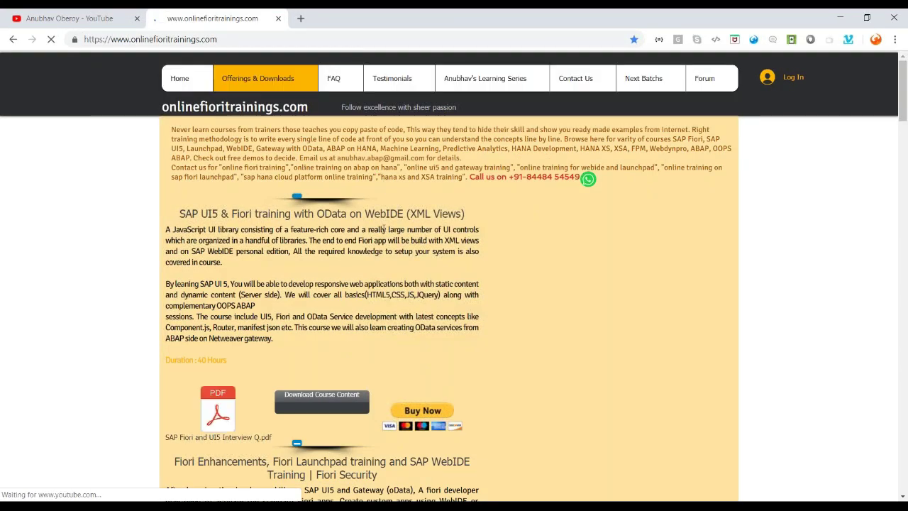
scroll(385, 187, down, 6)
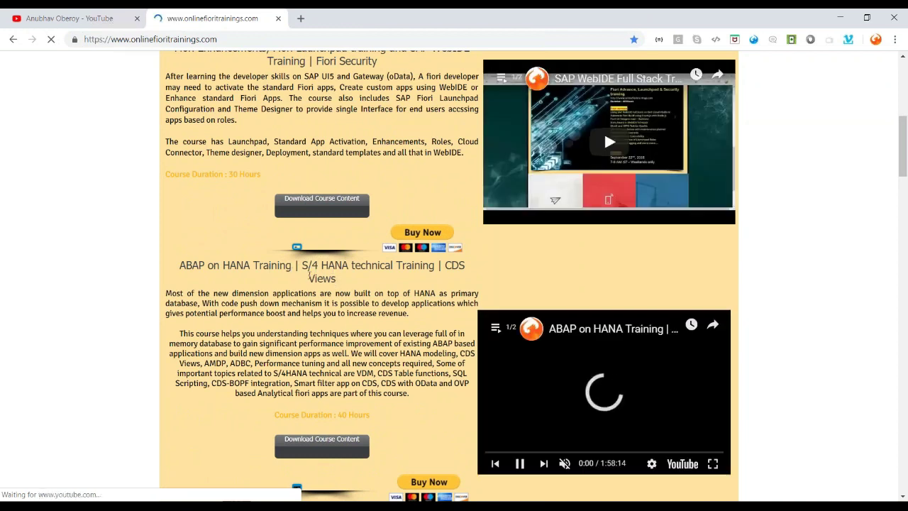
triple_click(299, 275)
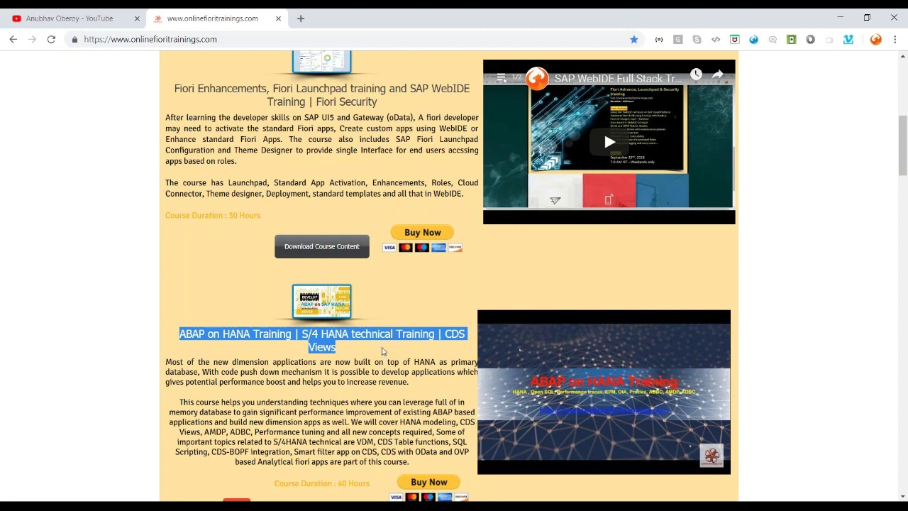
Scroll the course listings and highlight the S/4HANA Cloud Extensions heading and description.
scroll(382, 351, down, 2)
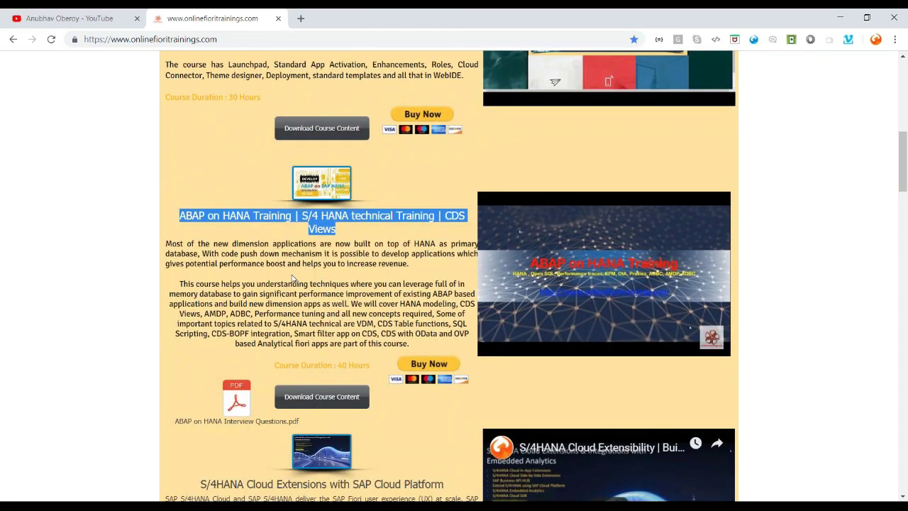
scroll(291, 277, down, 10)
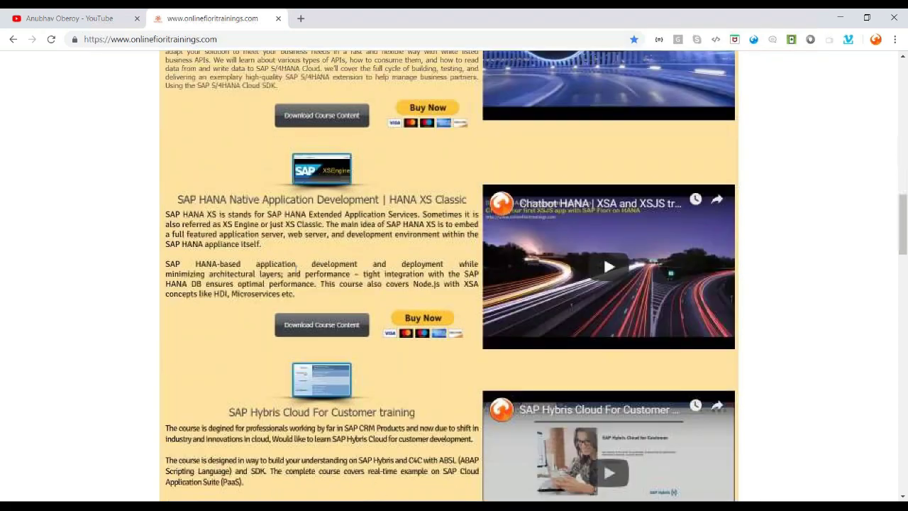
scroll(301, 265, down, 2)
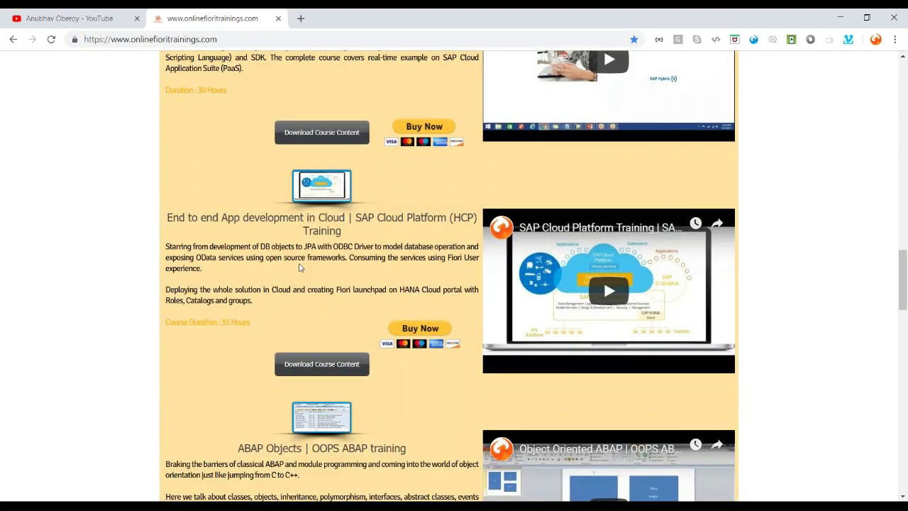
scroll(300, 264, down, 4)
scroll(300, 265, down, 3)
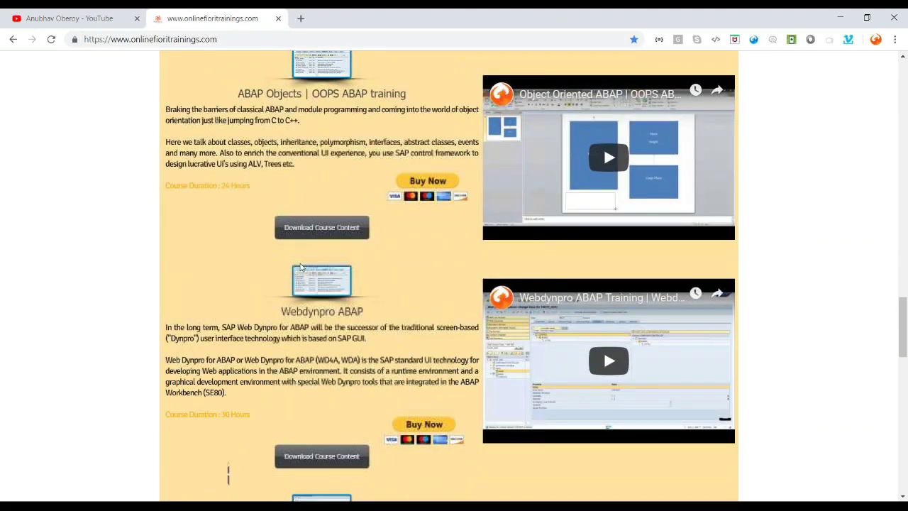
scroll(300, 264, down, 3)
scroll(454, 276, up, 13)
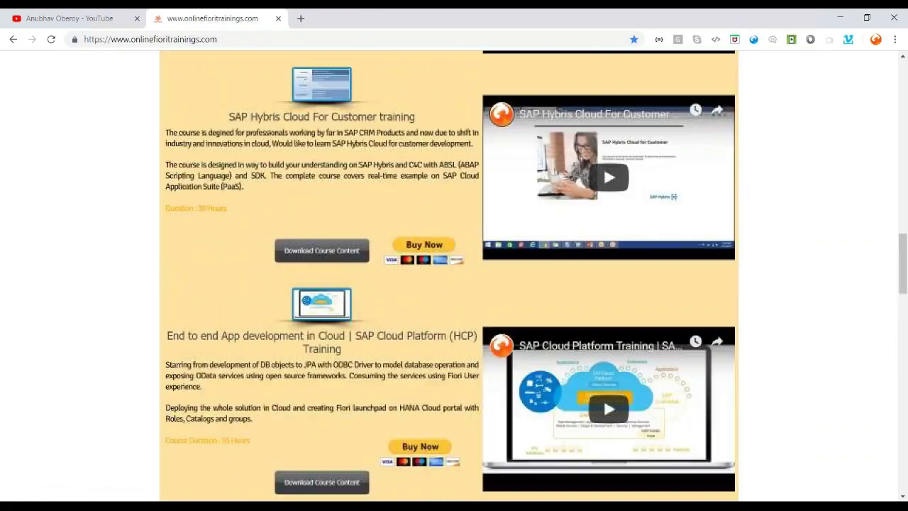
scroll(300, 264, up, 3)
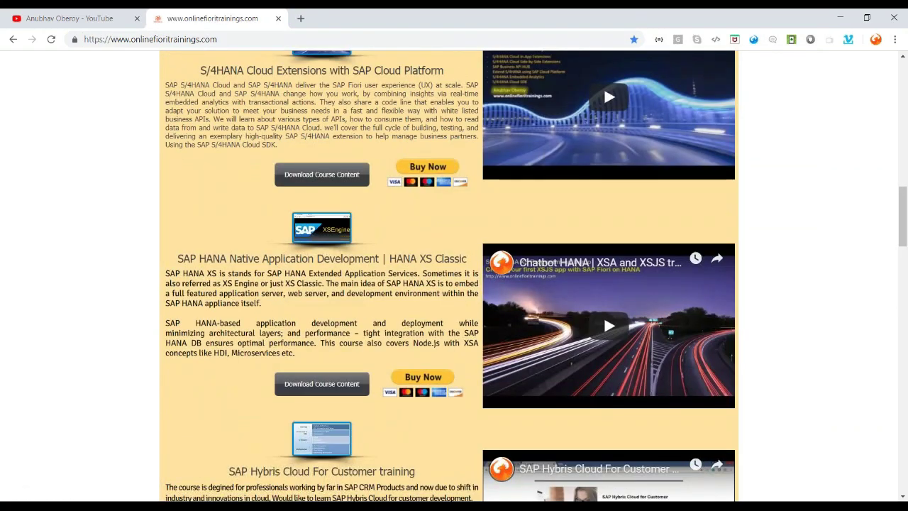
drag(200, 70, 317, 144)
Scroll back through the listings and clear the text highlight.
scroll(317, 144, up, 2)
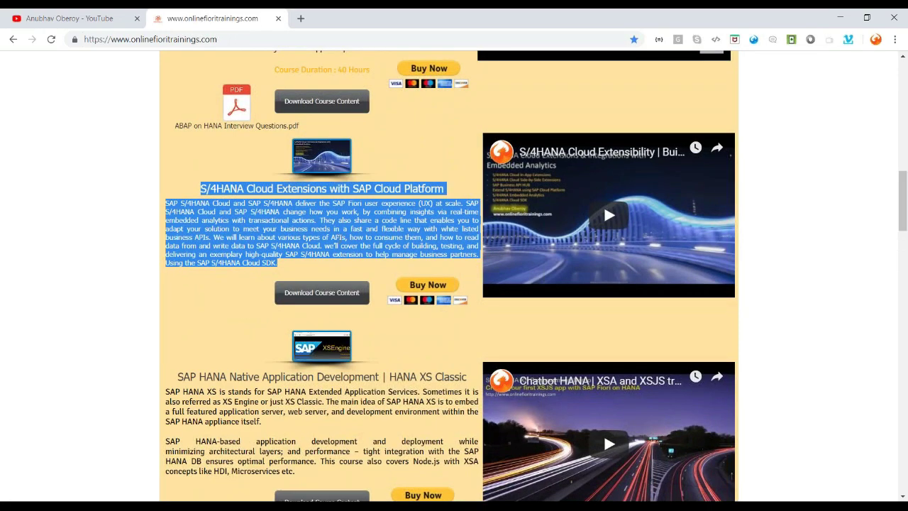
scroll(333, 243, up, 11)
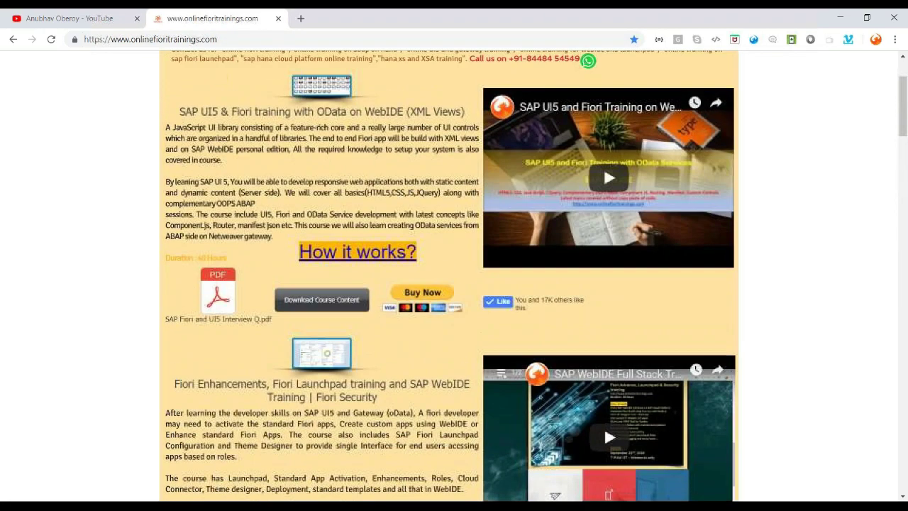
scroll(355, 351, down, 4)
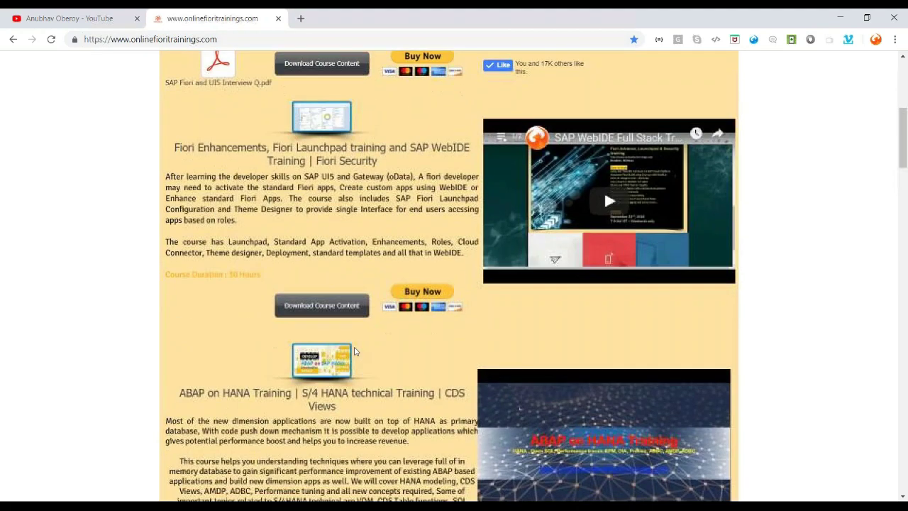
scroll(353, 315, down, 4)
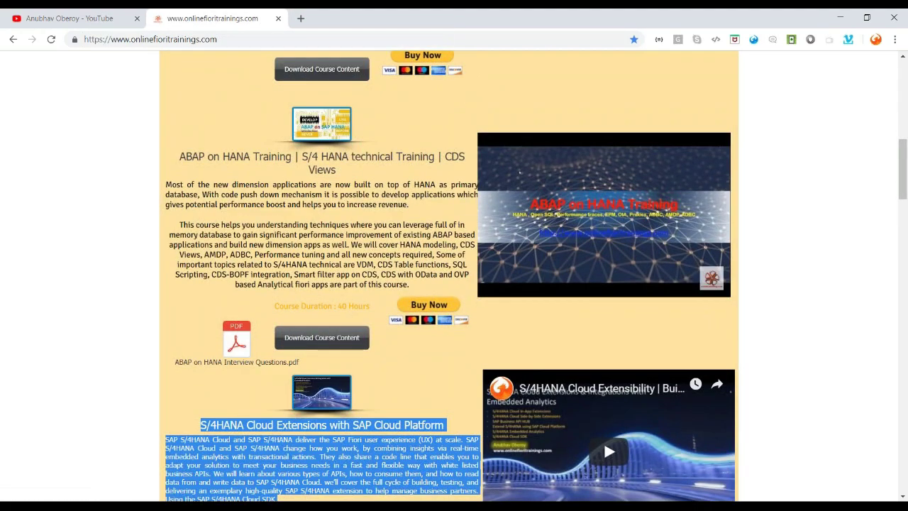
click(348, 257)
Switch from Chrome back to slide 21's VDM layer diagram in PowerPoint.
key(alt+Tab)
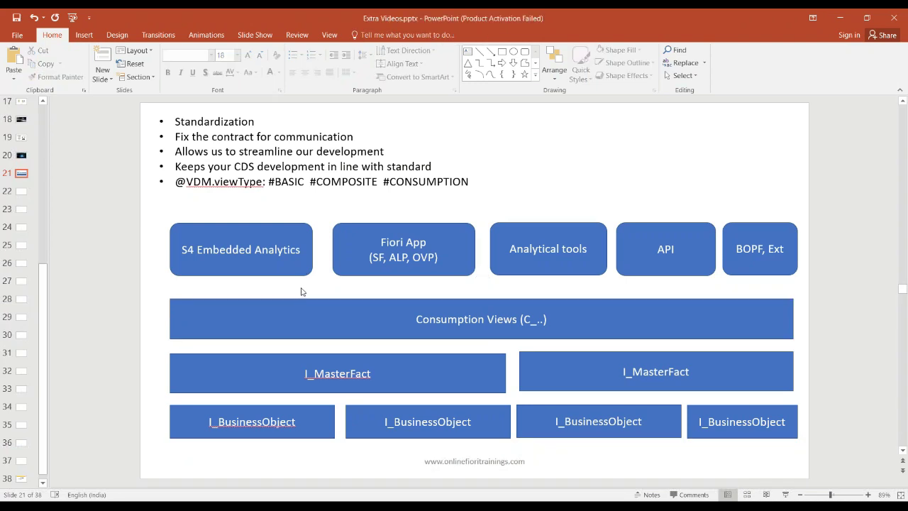